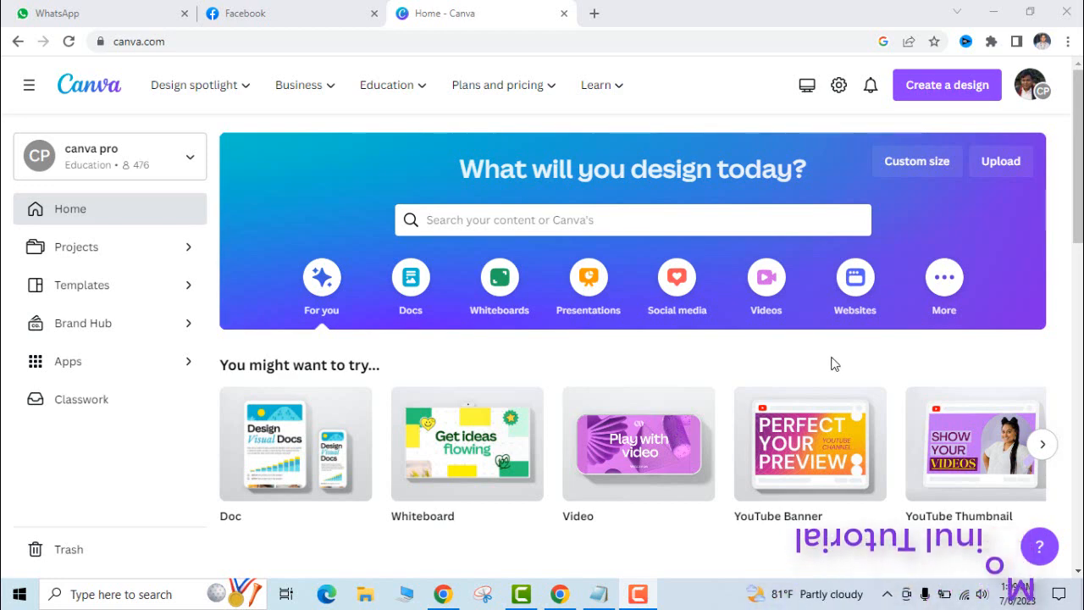
Create a blank custom-size design of 1280 × 720 px and give its page a solid violet background
{"action": "left_click", "coordinate": [937, 92]}
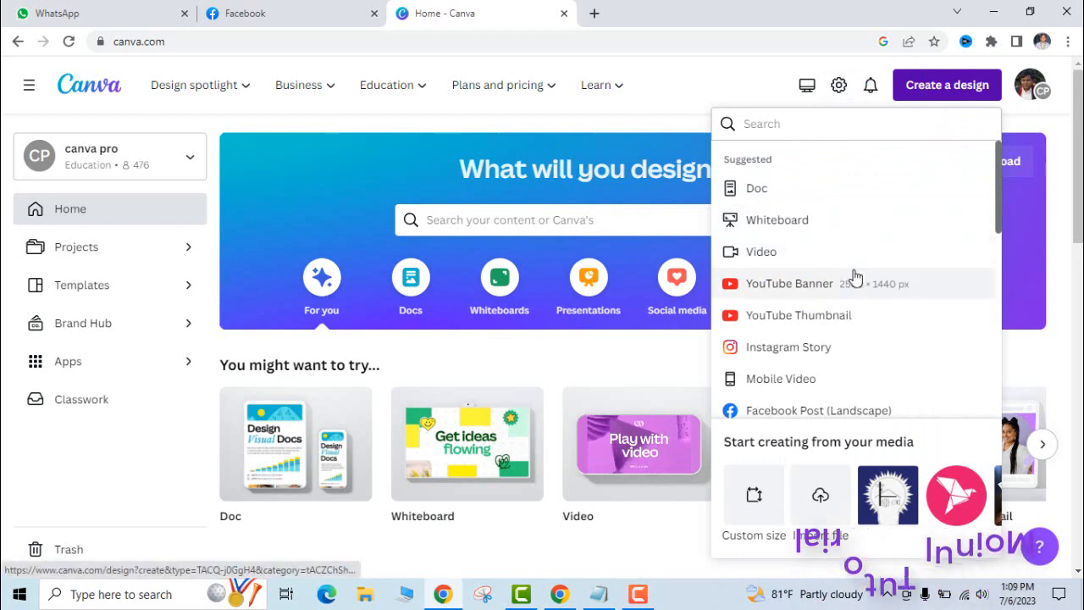
{"action": "scroll", "coordinate": [852, 279], "scroll_direction": "down", "scroll_amount": 3}
{"action": "scroll", "coordinate": [838, 322], "scroll_direction": "down", "scroll_amount": 3}
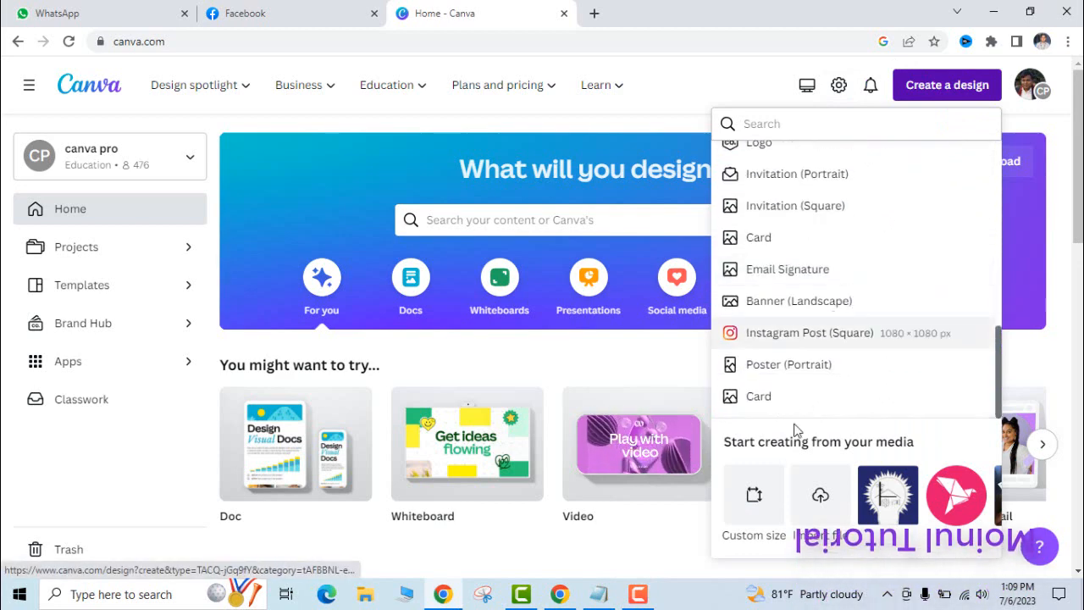
{"action": "left_click", "coordinate": [753, 507]}
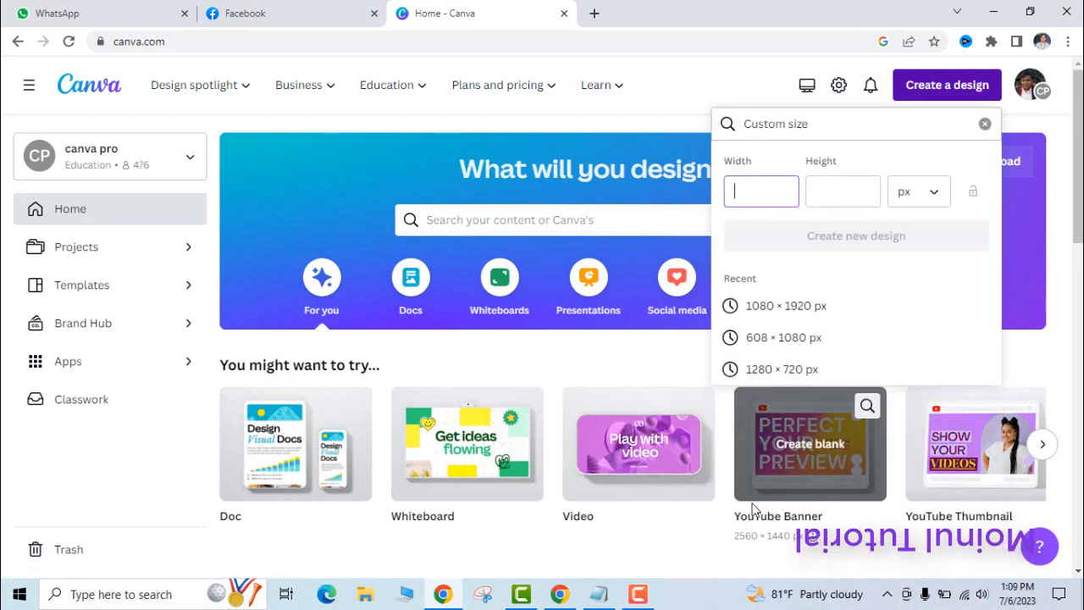
{"action": "left_click", "coordinate": [795, 373]}
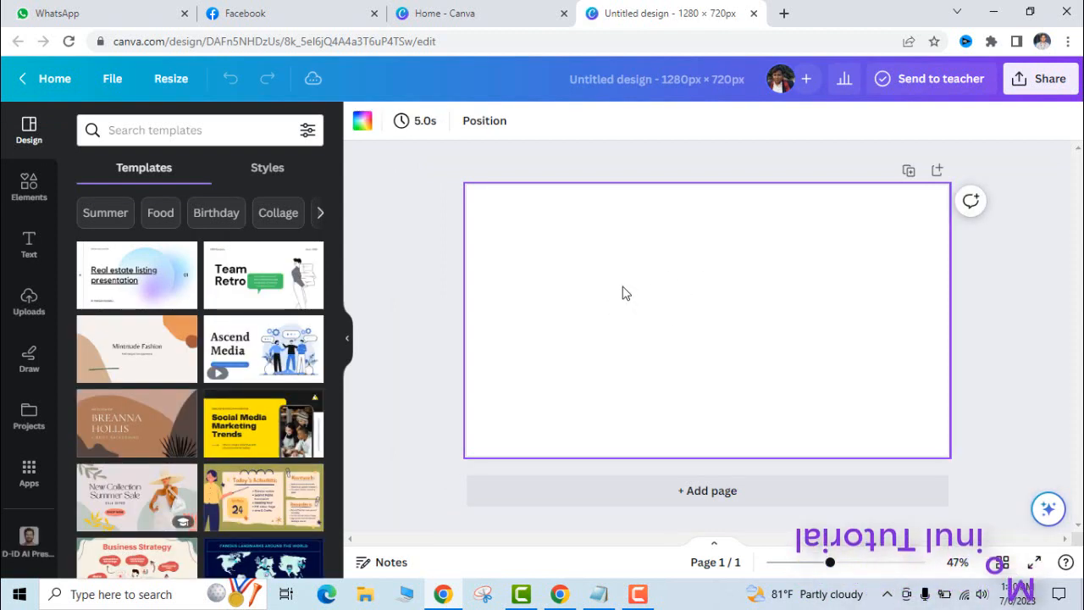
{"action": "left_click", "coordinate": [361, 120]}
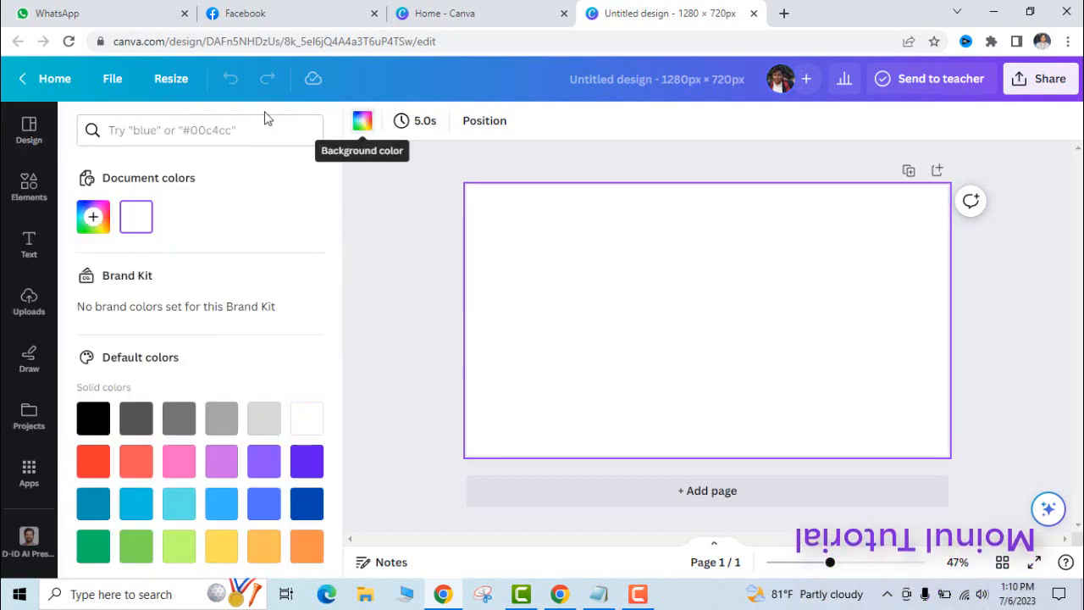
{"action": "left_click", "coordinate": [306, 462]}
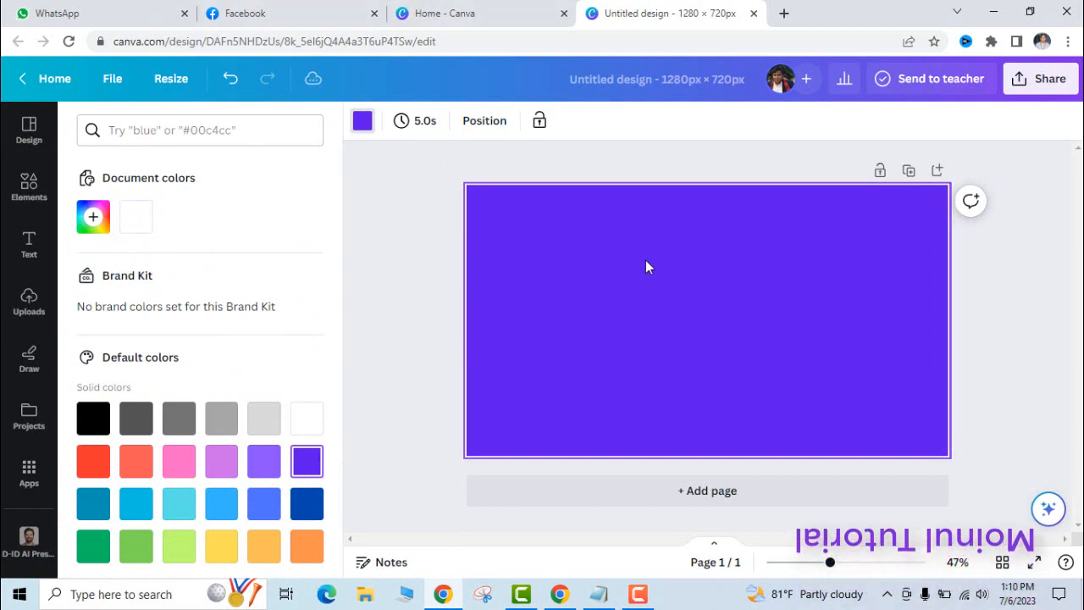
Search the text library for bengali fonts
{"action": "left_click", "coordinate": [32, 244]}
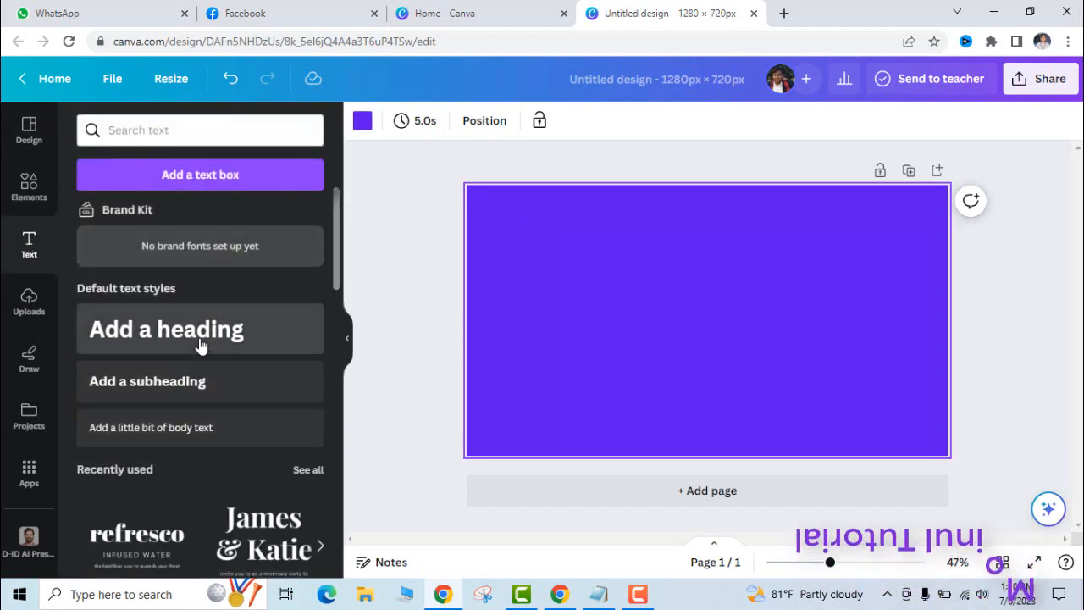
{"action": "scroll", "coordinate": [201, 347], "scroll_direction": "down", "scroll_amount": 10}
{"action": "scroll", "coordinate": [201, 347], "scroll_direction": "down", "scroll_amount": 3}
{"action": "scroll", "coordinate": [200, 346], "scroll_direction": "up", "scroll_amount": 15}
{"action": "left_click", "coordinate": [157, 129]}
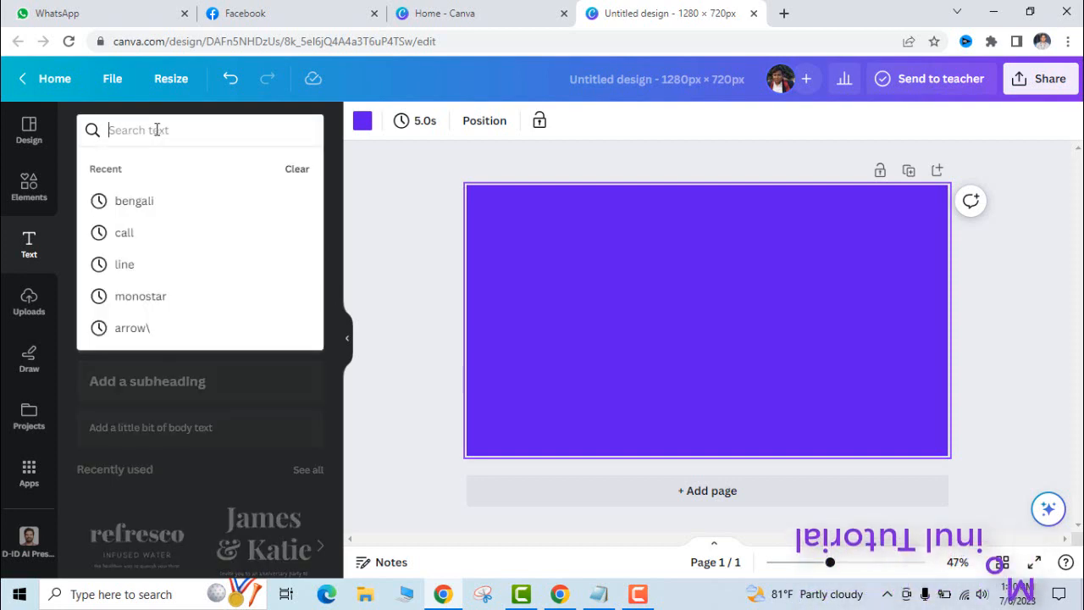
{"action": "left_click", "coordinate": [136, 201]}
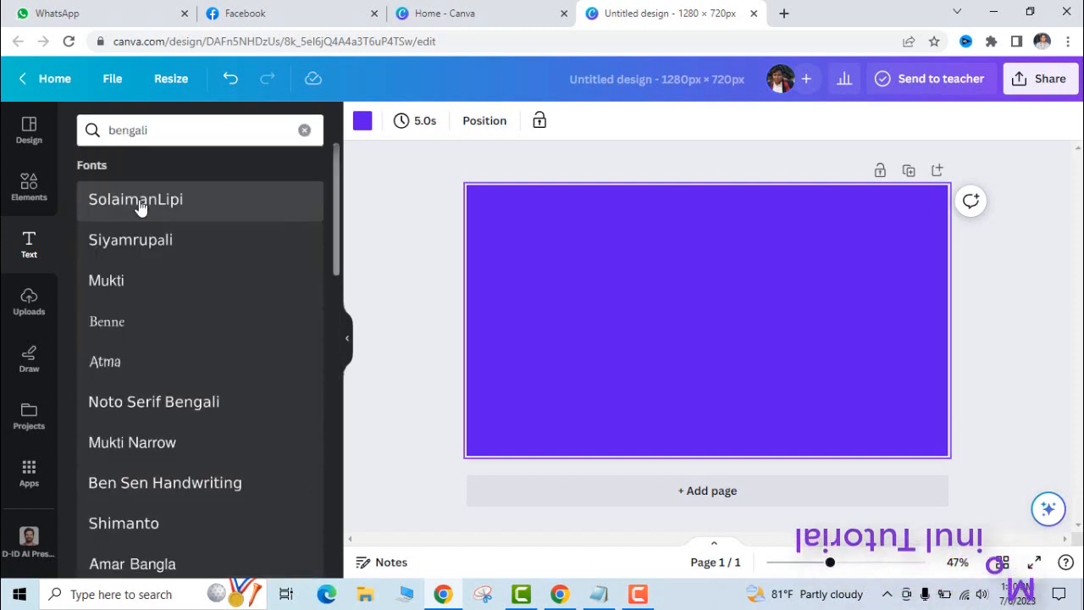
Add a text box in the Hind Siliguri font and enlarge it to font size 120
{"action": "scroll", "coordinate": [213, 247], "scroll_direction": "down", "scroll_amount": 10}
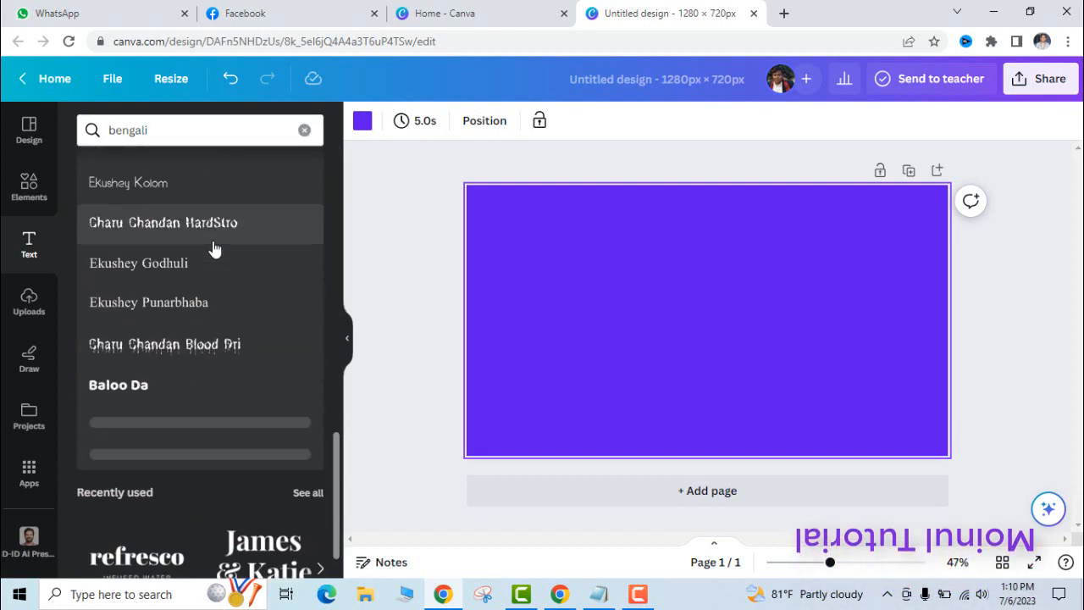
{"action": "scroll", "coordinate": [214, 249], "scroll_direction": "down", "scroll_amount": 1}
{"action": "scroll", "coordinate": [214, 249], "scroll_direction": "up", "scroll_amount": 5}
{"action": "scroll", "coordinate": [214, 249], "scroll_direction": "down", "scroll_amount": 6}
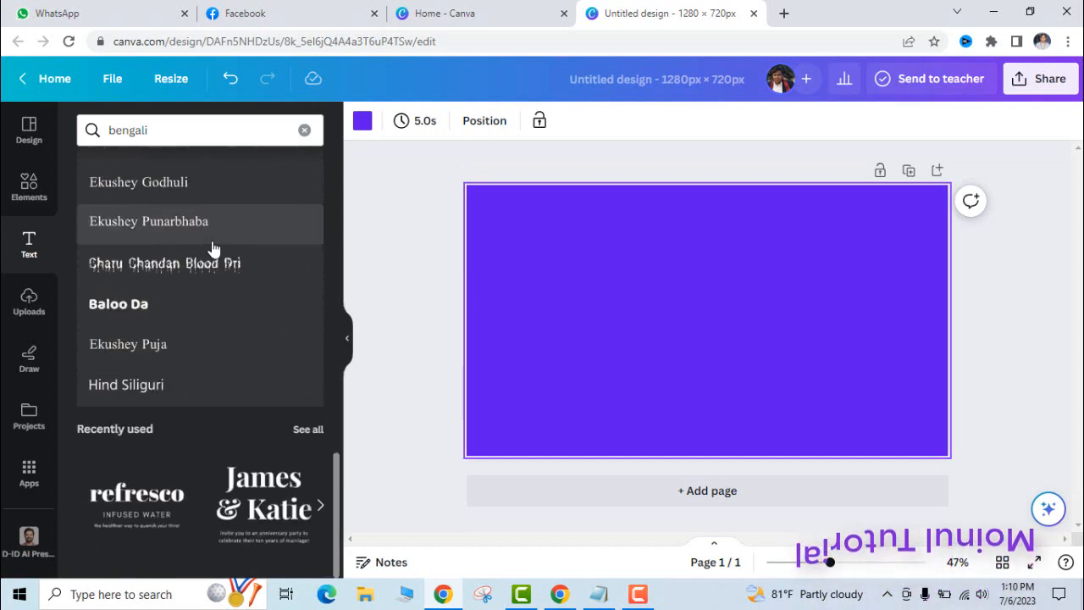
{"action": "scroll", "coordinate": [212, 248], "scroll_direction": "up", "scroll_amount": 10}
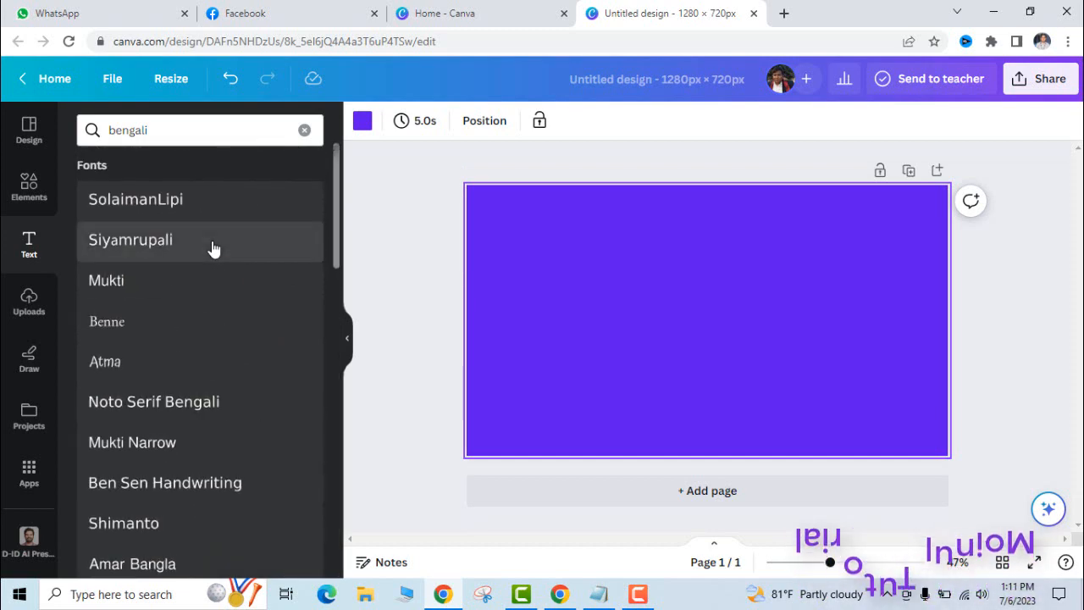
{"action": "scroll", "coordinate": [213, 249], "scroll_direction": "down", "scroll_amount": 5}
{"action": "scroll", "coordinate": [212, 248], "scroll_direction": "down", "scroll_amount": 8}
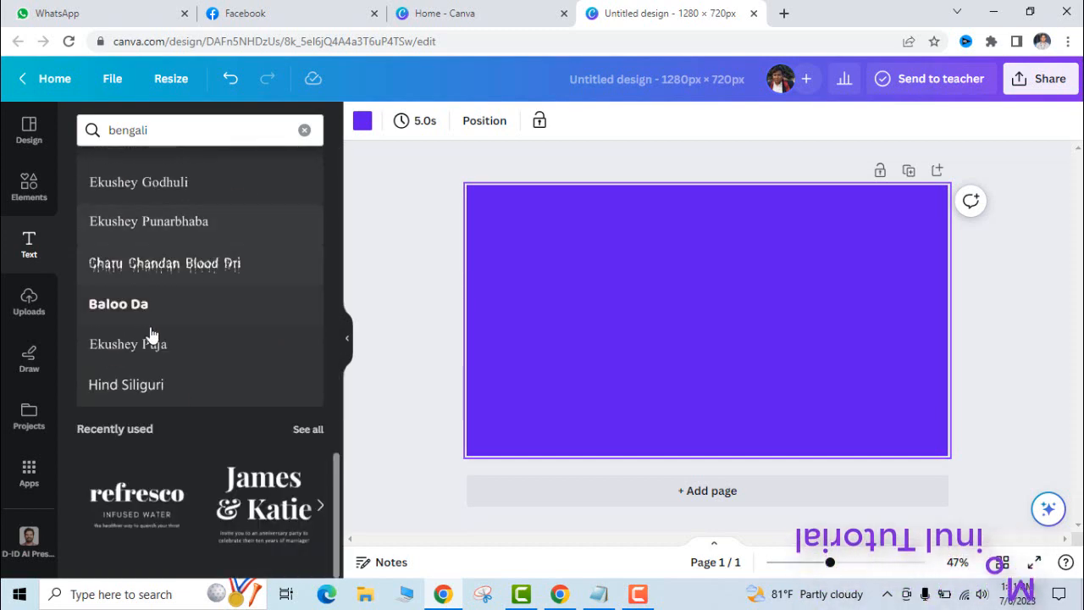
{"action": "left_click", "coordinate": [141, 391]}
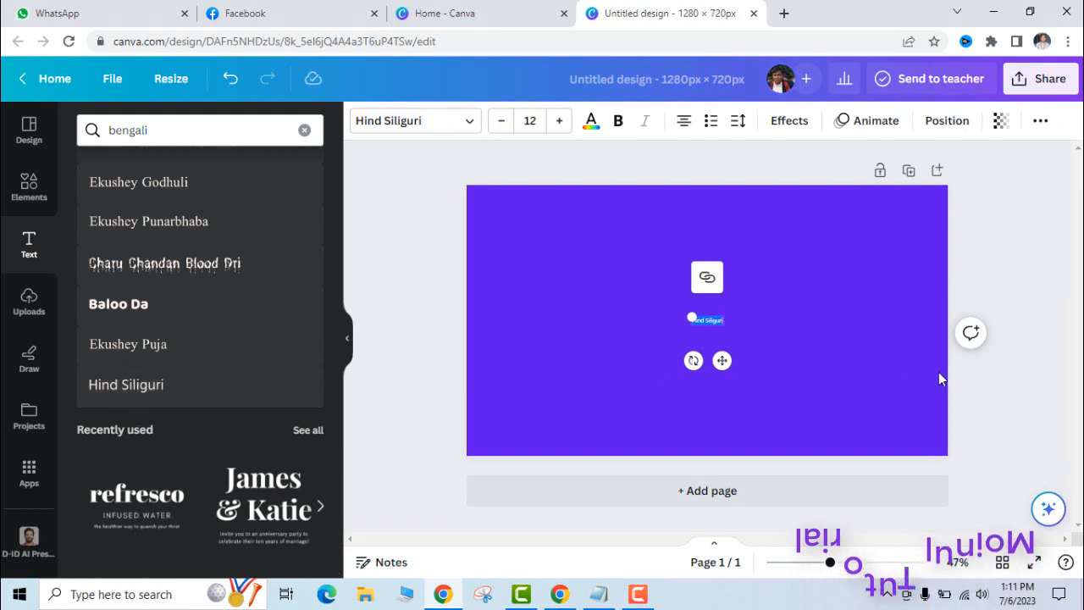
{"action": "left_click_drag", "start_coordinate": [690, 316], "coordinate": [502, 273]}
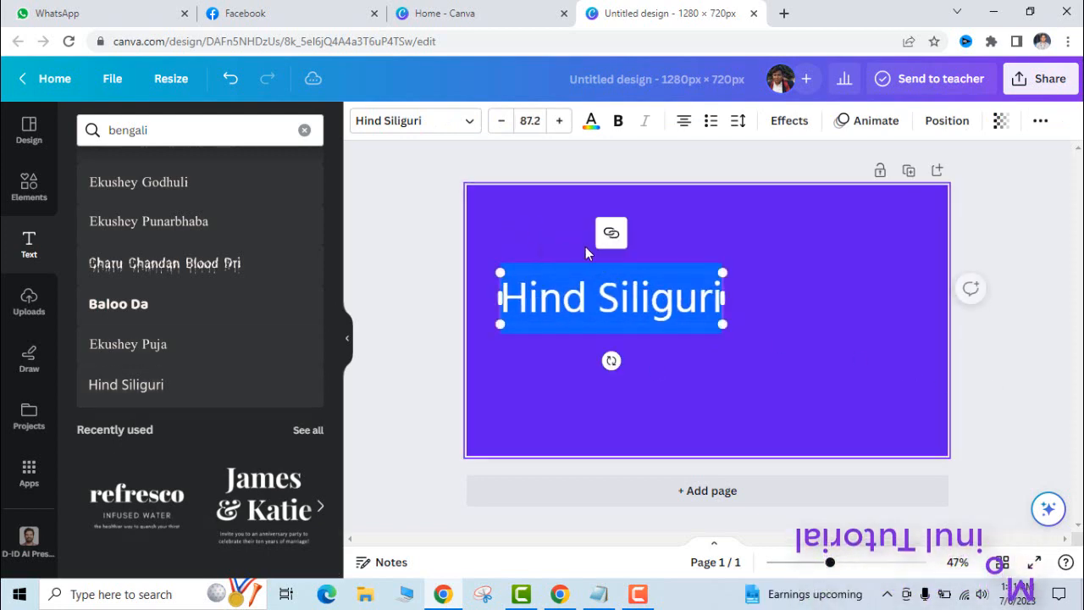
{"action": "left_click_drag", "start_coordinate": [719, 321], "coordinate": [798, 378]}
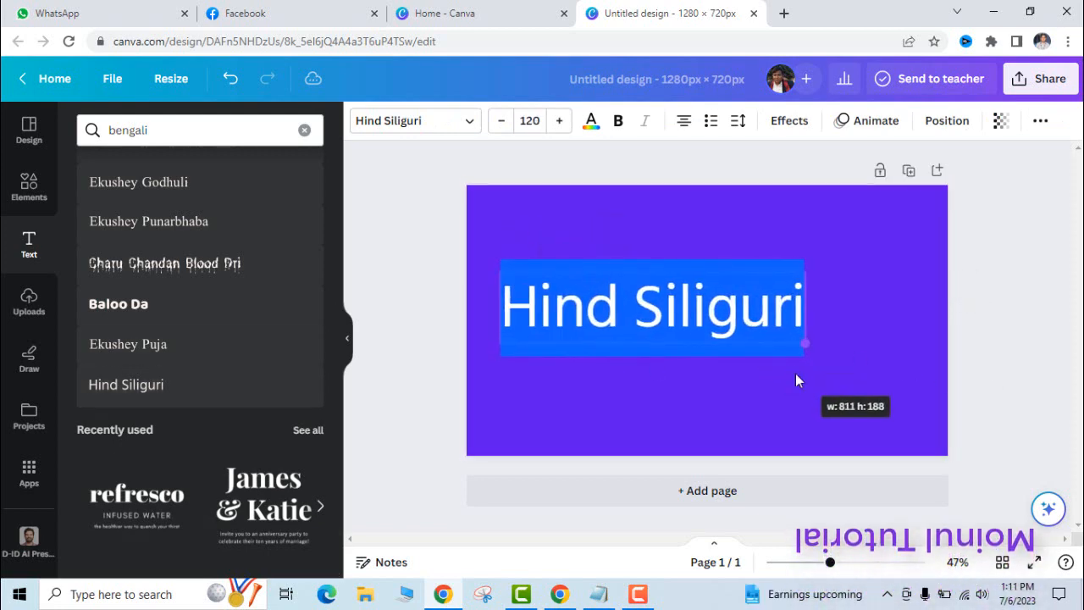
Delete the whole placeholder text "Hind Siliguri" inside the text box
{"action": "double_click", "coordinate": [714, 326]}
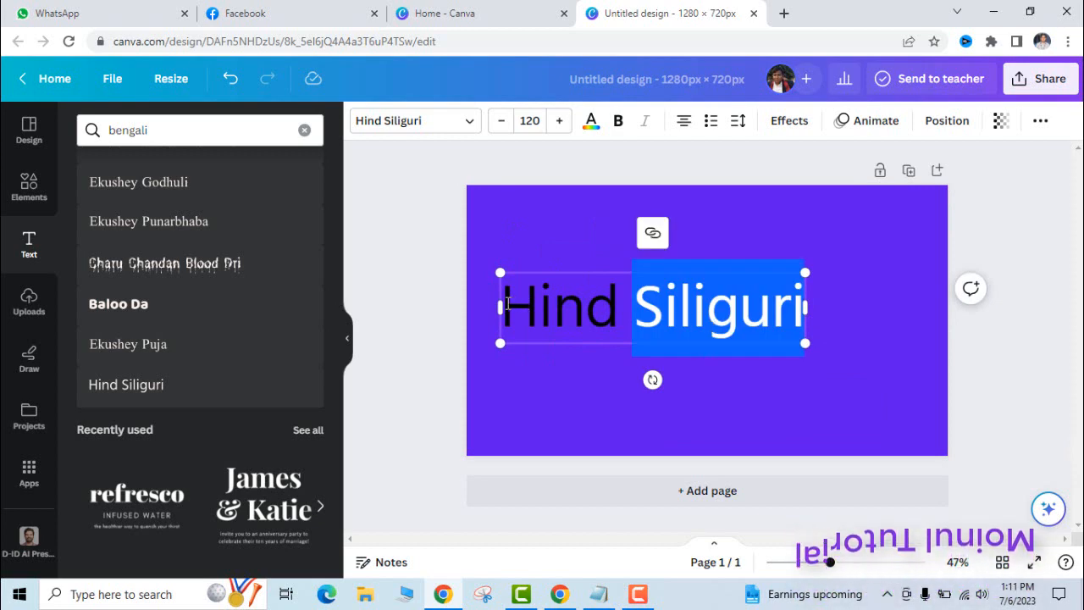
{"action": "left_click_drag", "start_coordinate": [503, 309], "coordinate": [797, 309]}
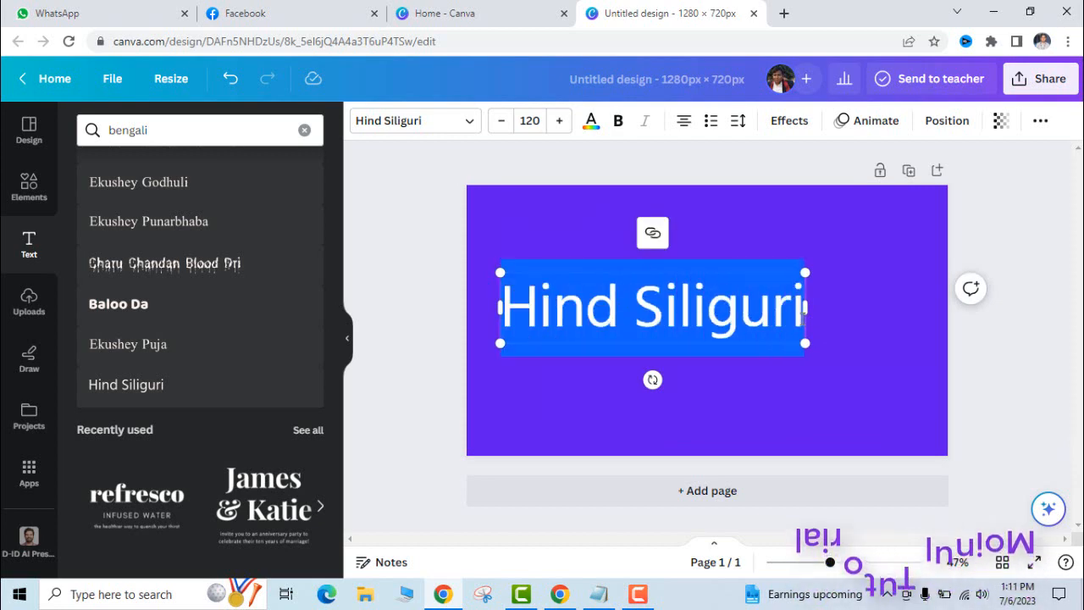
{"action": "key", "text": "BackSpace"}
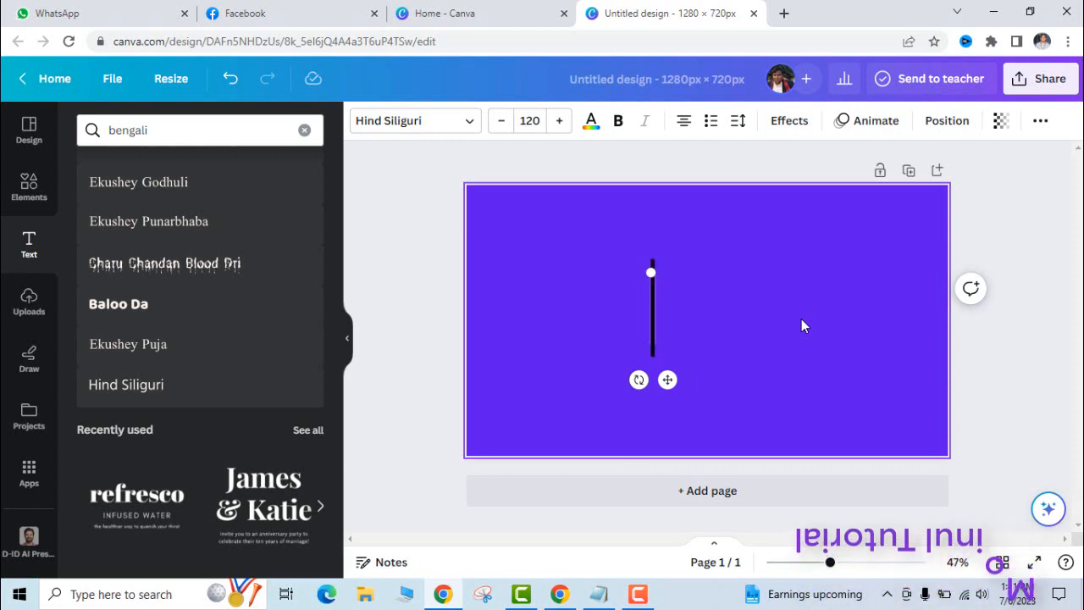
{"action": "key", "text": "alt"}
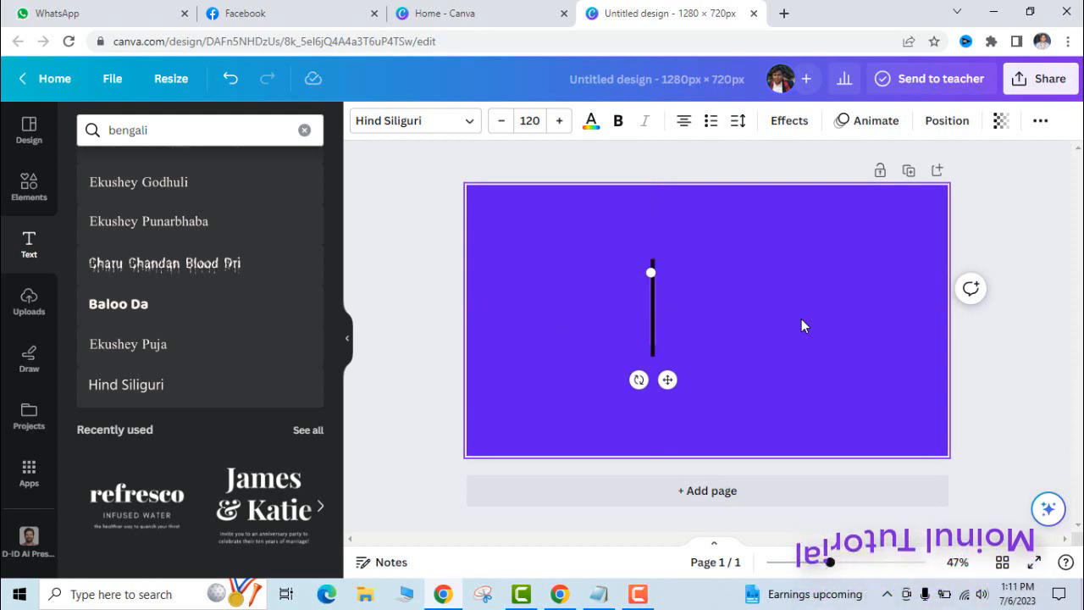
{"action": "key", "text": "alt"}
{"action": "type", "text": "hf"}
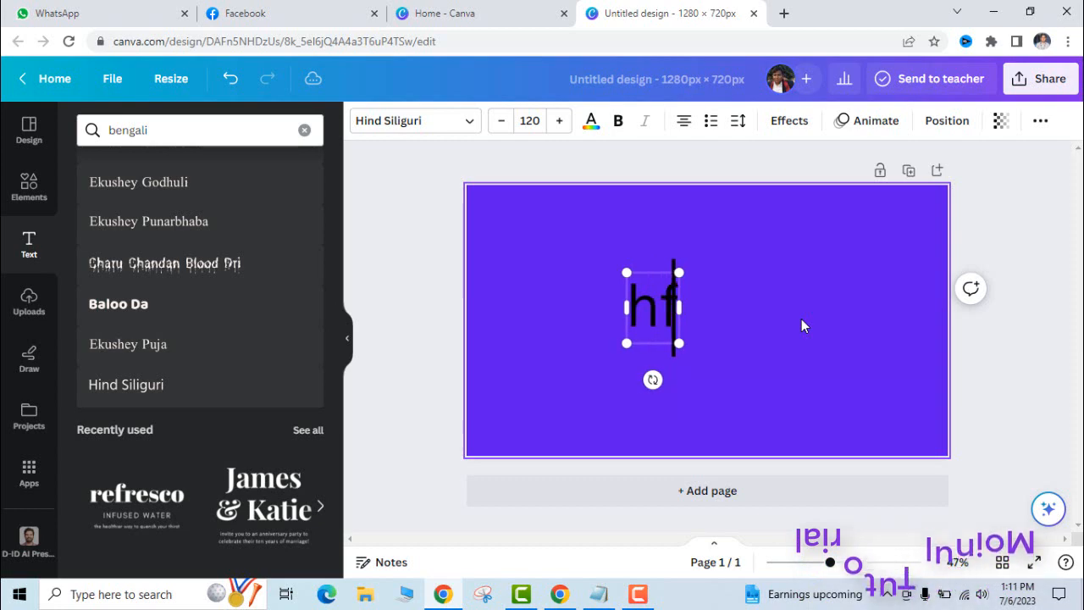
{"action": "key", "text": "BackSpace"}
{"action": "key", "text": "BackSpace"}
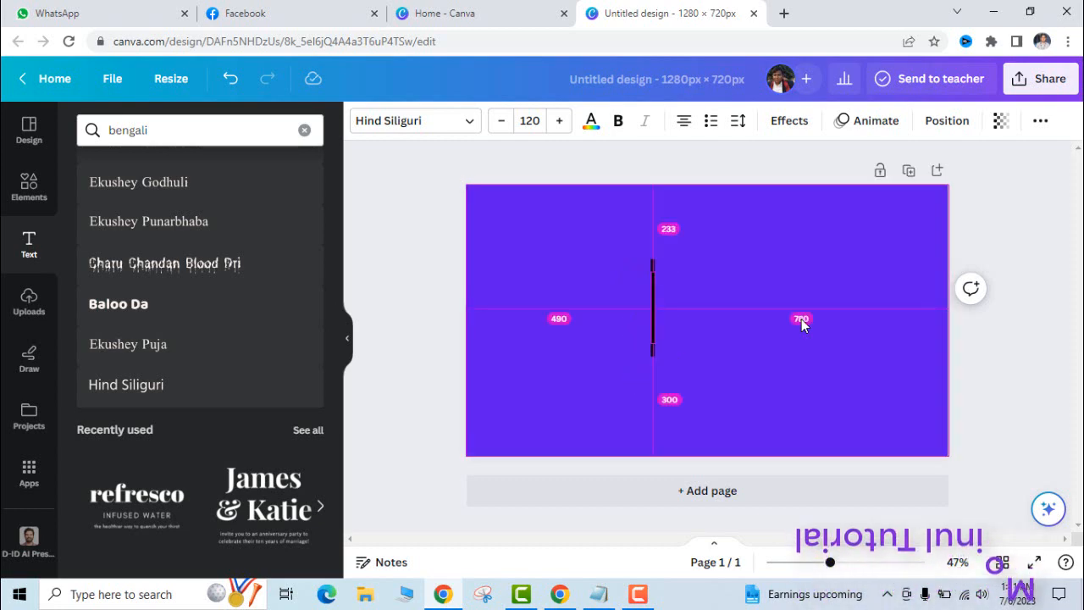
Enter "বাংলা লিখি" in the empty text box and move it to the upper middle of the page
{"action": "type", "text": "বা"}
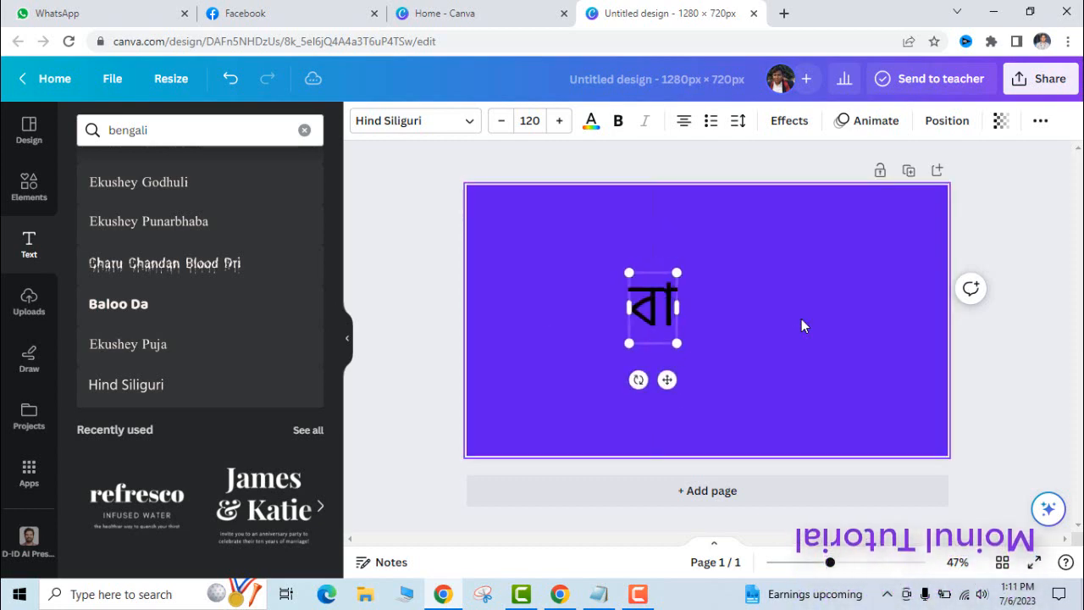
{"action": "type", "text": "ংল"}
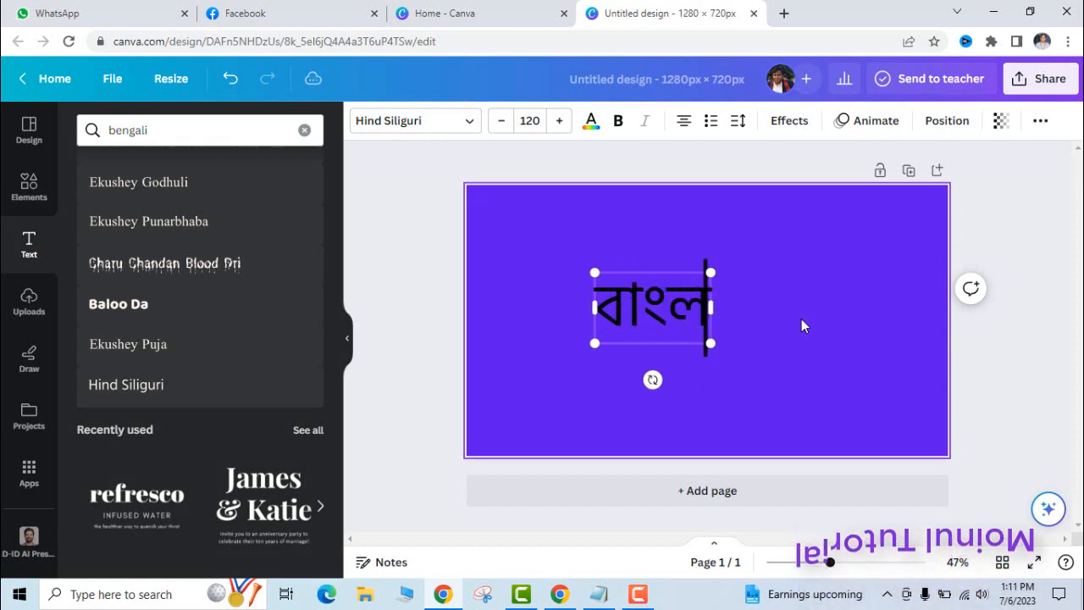
{"action": "type", "text": "া লি"}
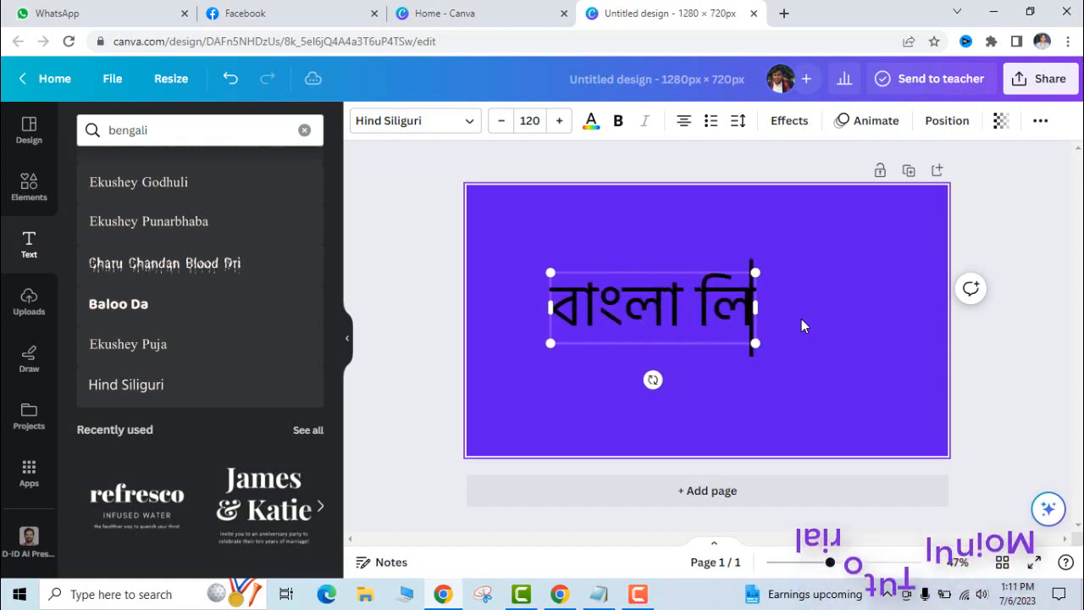
{"action": "type", "text": "খি"}
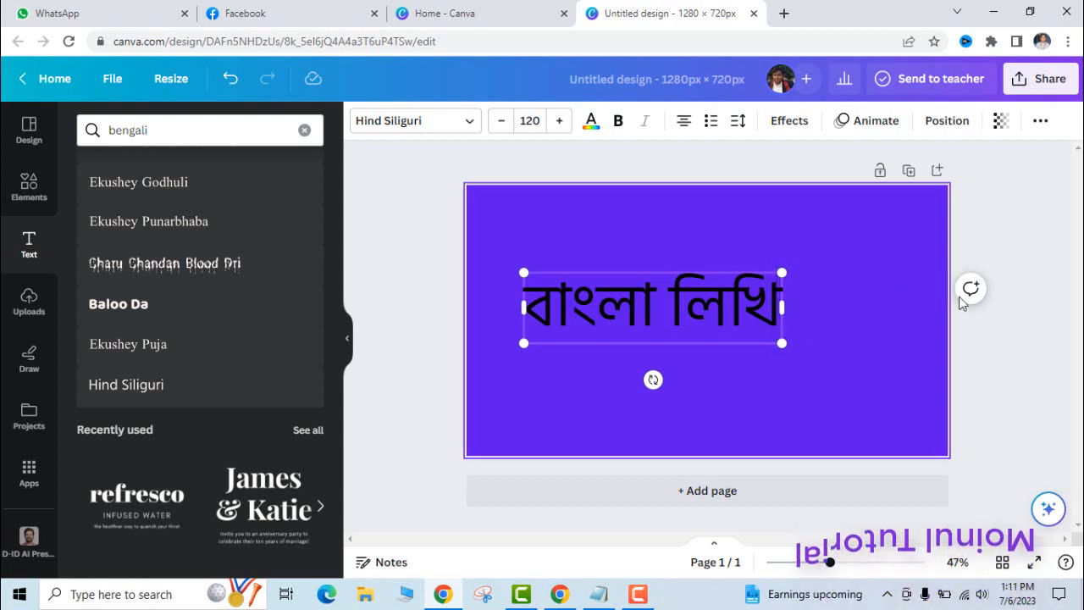
{"action": "left_click", "coordinate": [889, 326]}
{"action": "left_click_drag", "start_coordinate": [733, 311], "coordinate": [777, 264]}
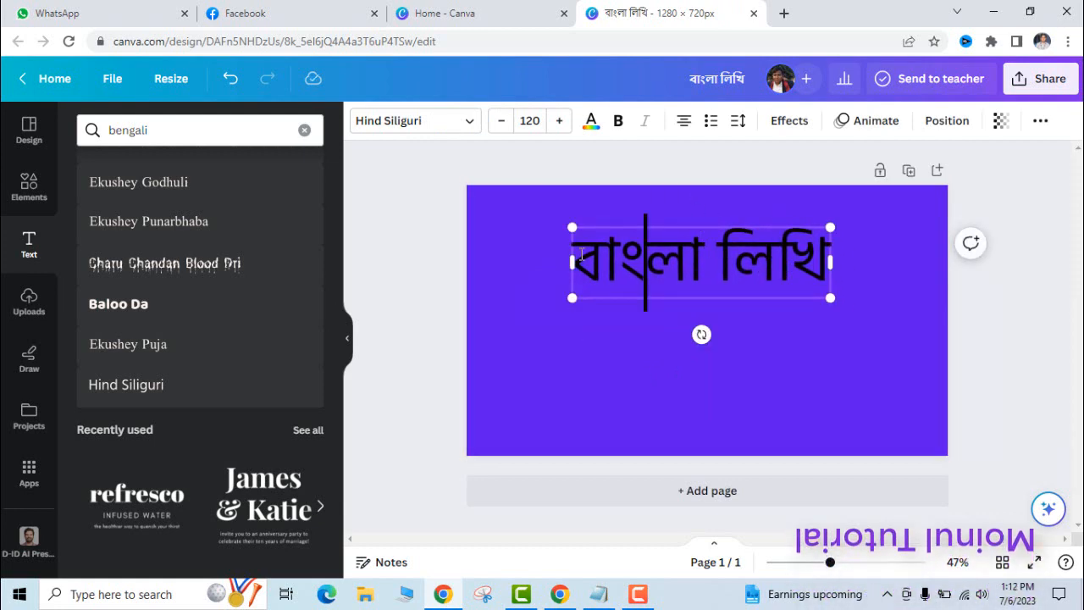
Make the entire "বাংলা লিখি" text bold
{"action": "left_click_drag", "start_coordinate": [599, 254], "coordinate": [830, 258]}
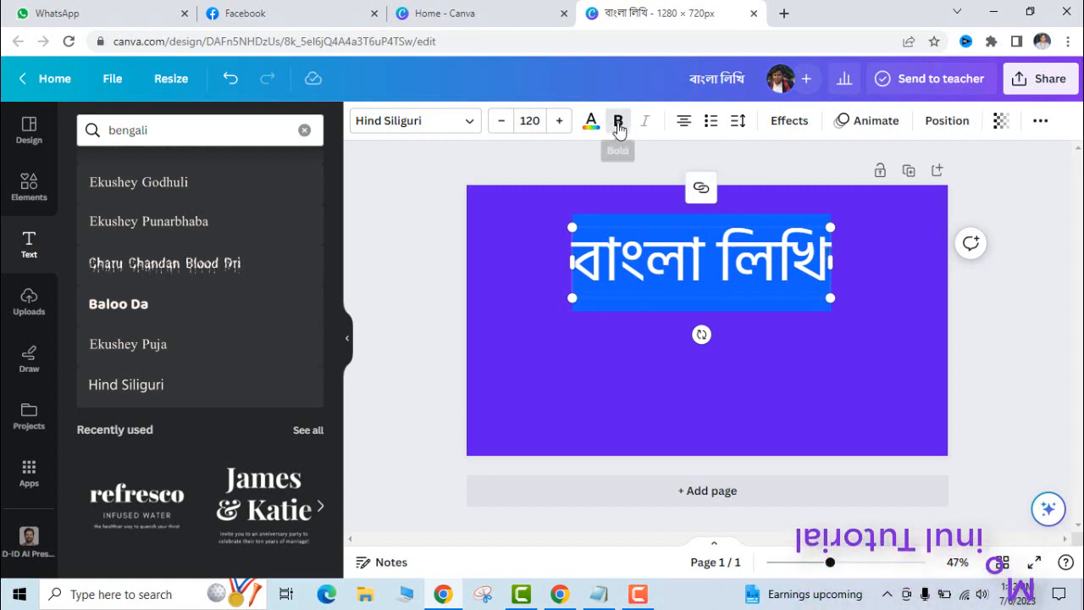
{"action": "left_click", "coordinate": [618, 123]}
{"action": "left_click", "coordinate": [754, 252]}
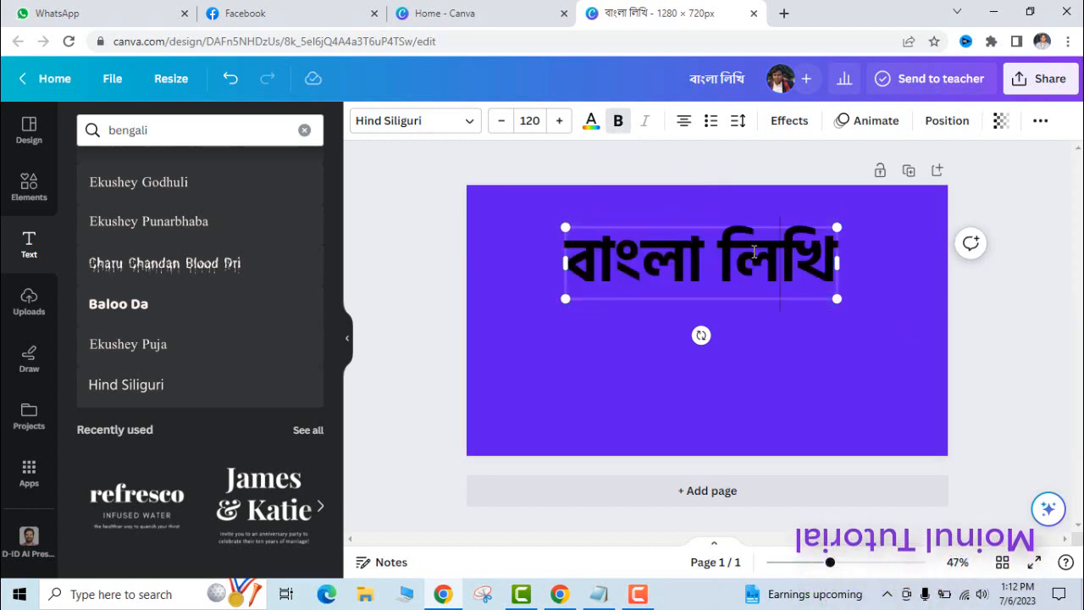
Set the color of the whole "বাংলা লিখি" text to white
{"action": "left_click_drag", "start_coordinate": [576, 249], "coordinate": [812, 251]}
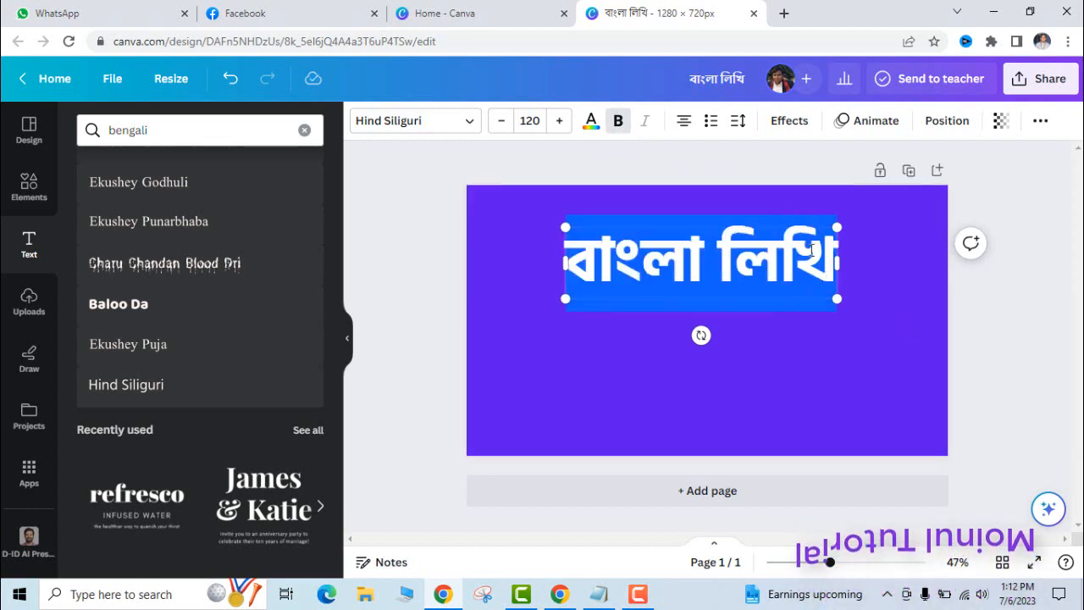
{"action": "left_click", "coordinate": [590, 124]}
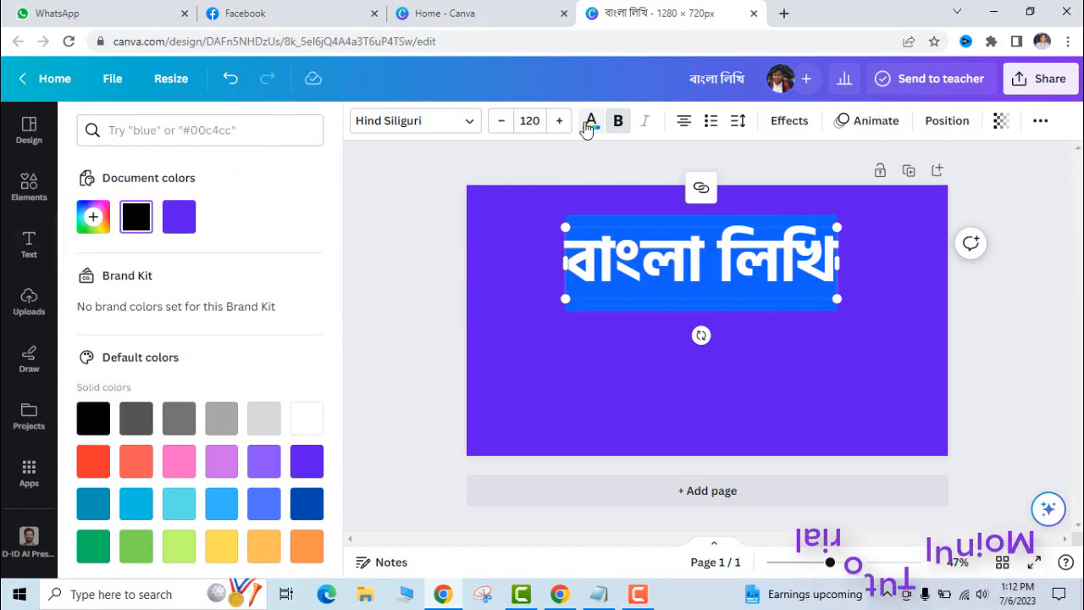
{"action": "left_click", "coordinate": [312, 421]}
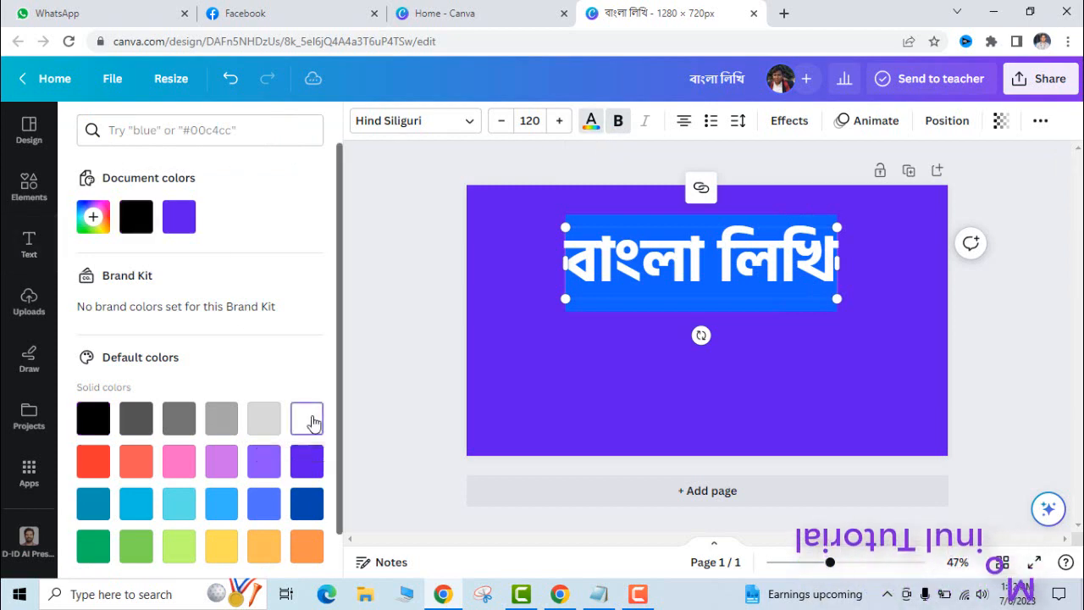
{"action": "key", "text": "Escape"}
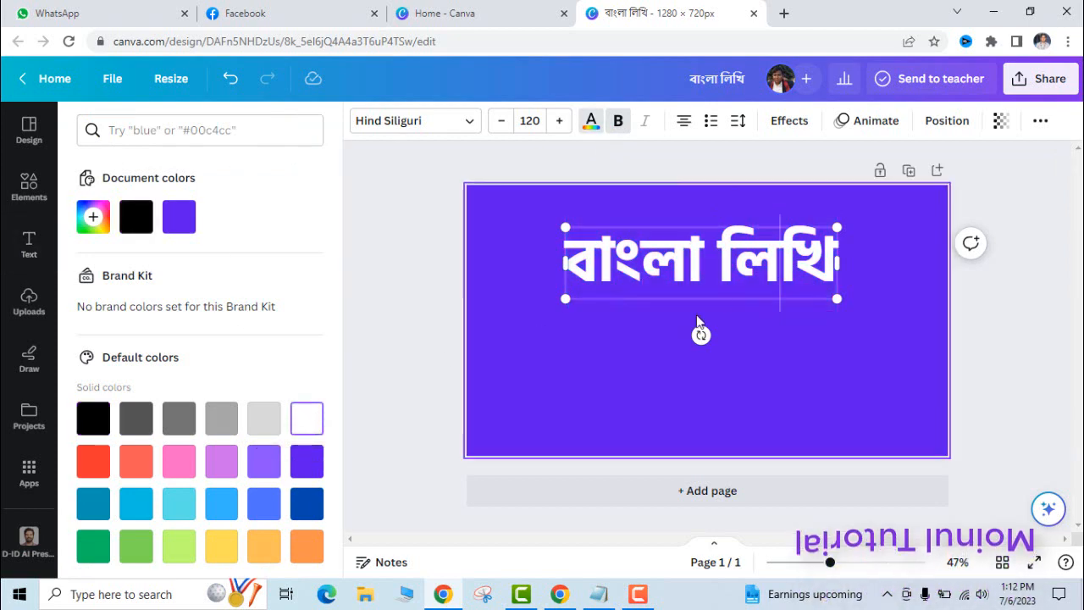
{"action": "left_click", "coordinate": [865, 281]}
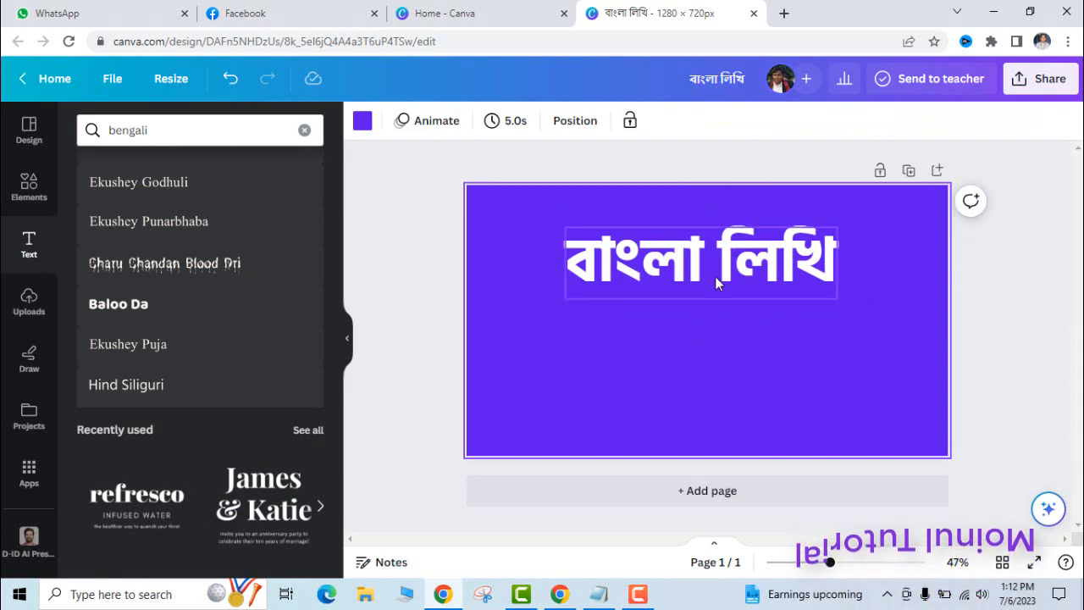
{"action": "left_click", "coordinate": [757, 270]}
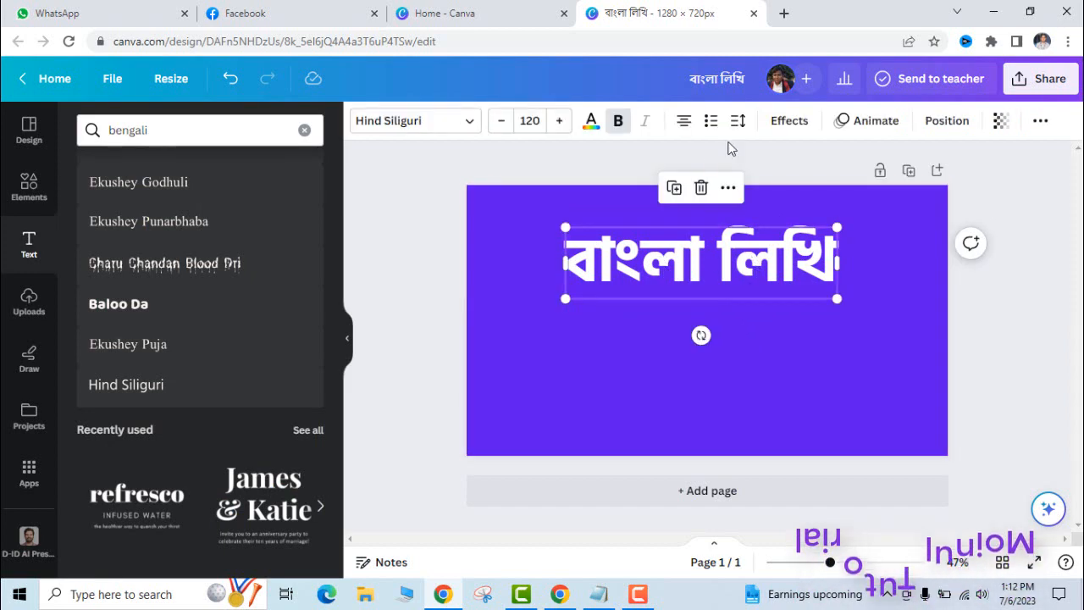
Apply the Outline effect to the "বাংলা লিখি" text
{"action": "left_click", "coordinate": [785, 123]}
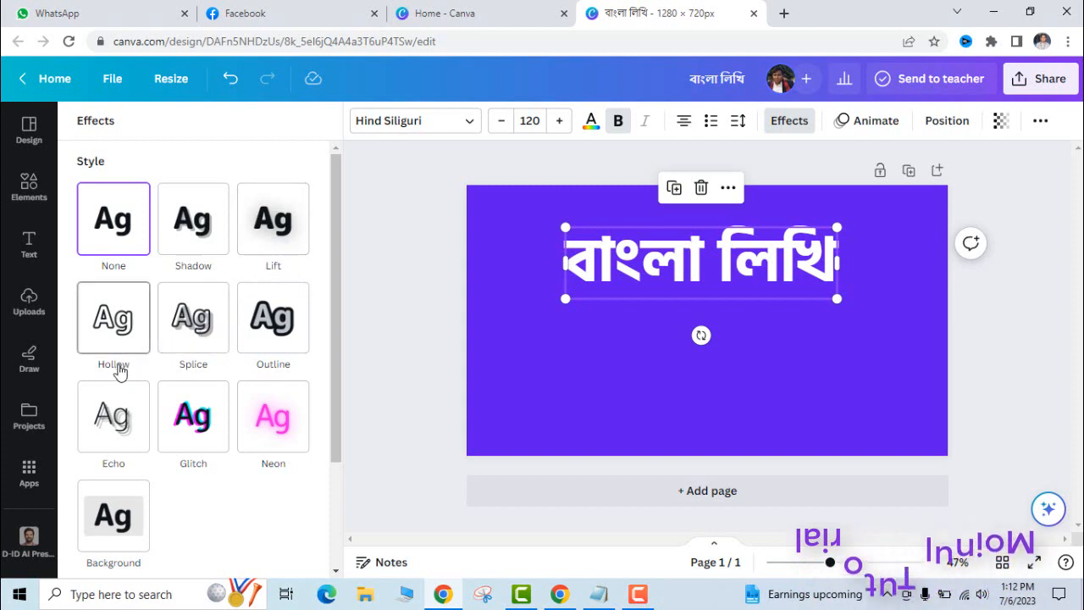
{"action": "scroll", "coordinate": [167, 354], "scroll_direction": "down", "scroll_amount": 2}
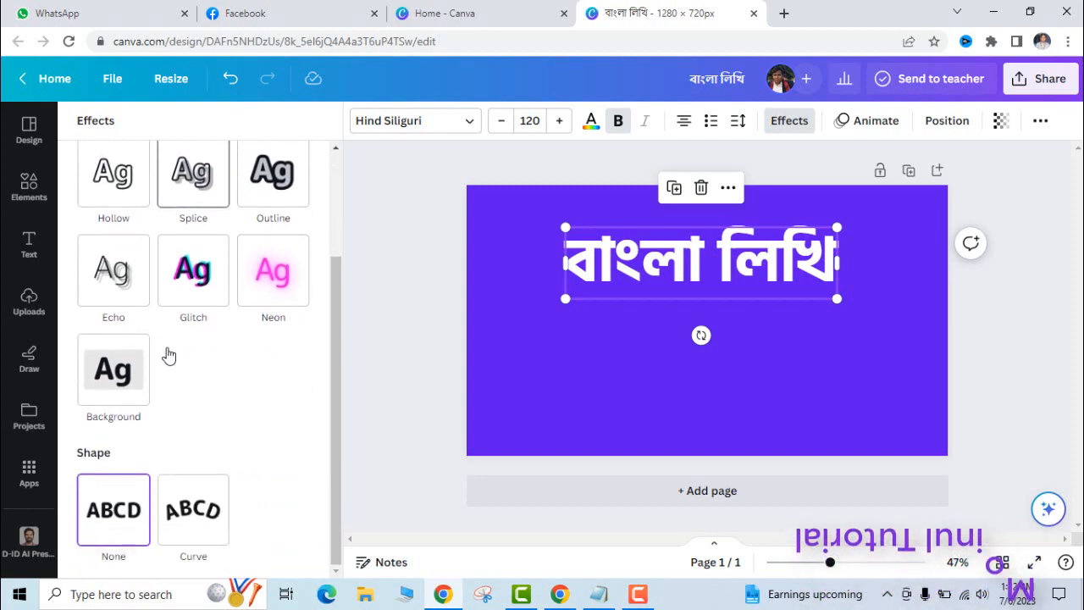
{"action": "scroll", "coordinate": [167, 355], "scroll_direction": "up", "scroll_amount": 2}
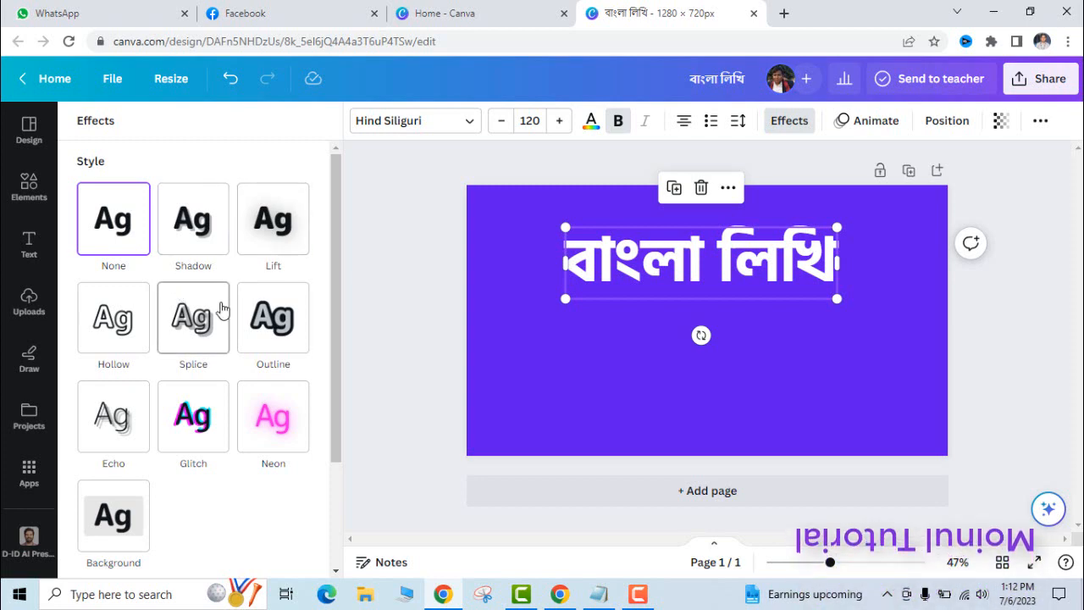
{"action": "left_click", "coordinate": [277, 328]}
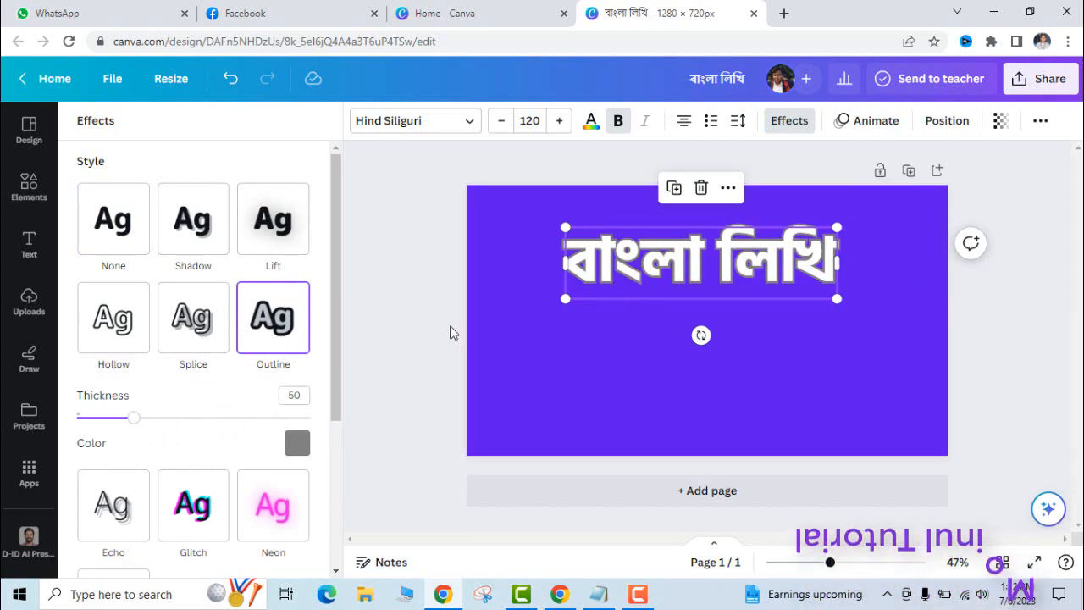
Set the outline color of the "বাংলা লিখি" text to black
{"action": "left_click", "coordinate": [298, 444]}
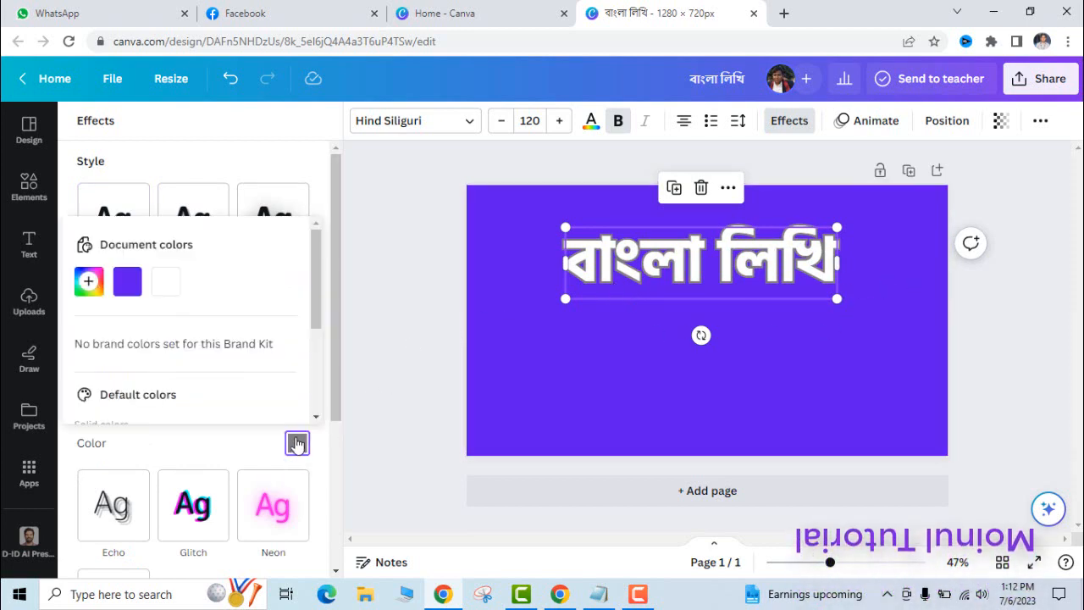
{"action": "scroll", "coordinate": [186, 351], "scroll_direction": "down", "scroll_amount": 3}
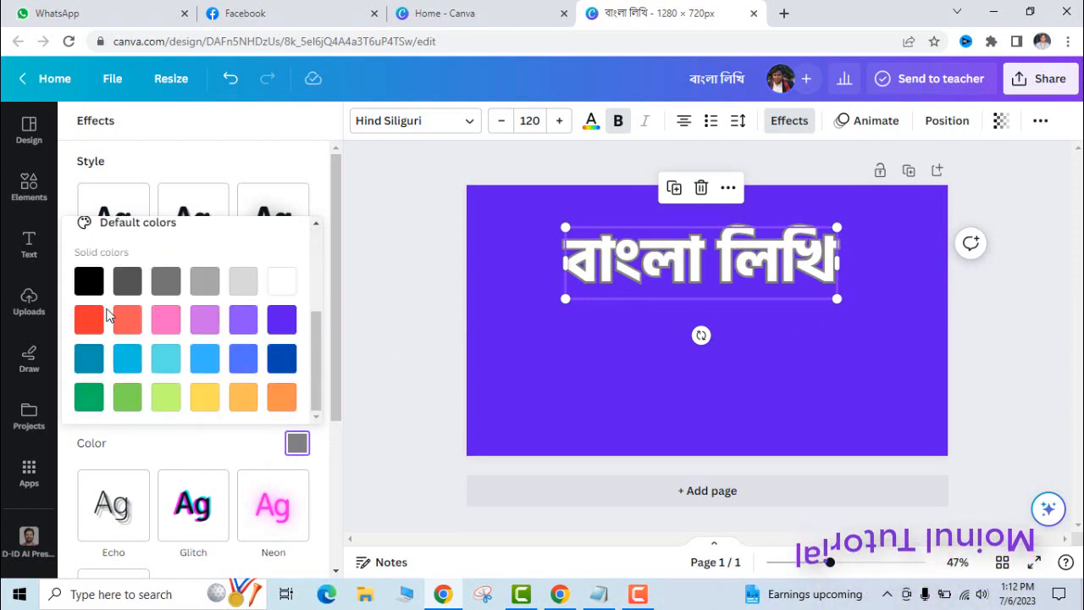
{"action": "left_click", "coordinate": [89, 284]}
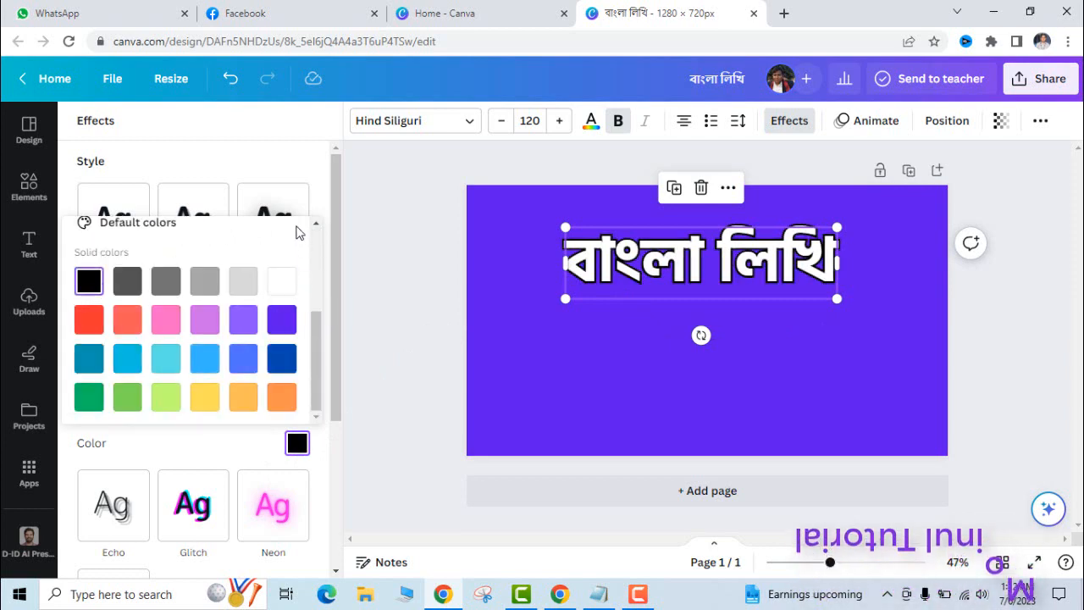
{"action": "left_click", "coordinate": [907, 310]}
Give the "বাংলা লিখি" text the Drift text animation and shift the text slightly down and to the right on the page
{"action": "left_click", "coordinate": [827, 270]}
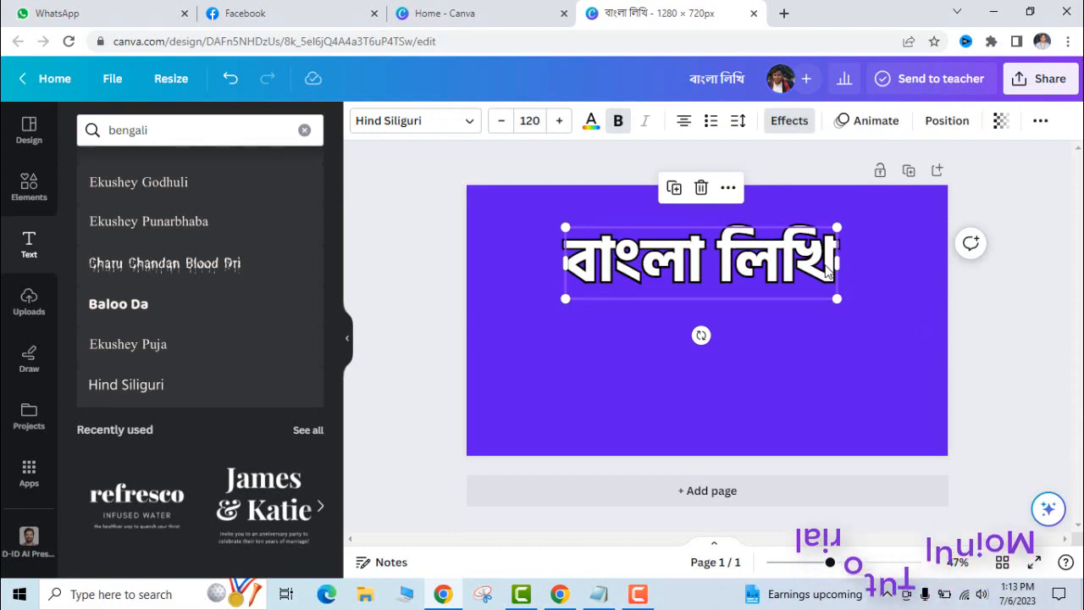
{"action": "left_click", "coordinate": [808, 339]}
{"action": "left_click", "coordinate": [660, 268]}
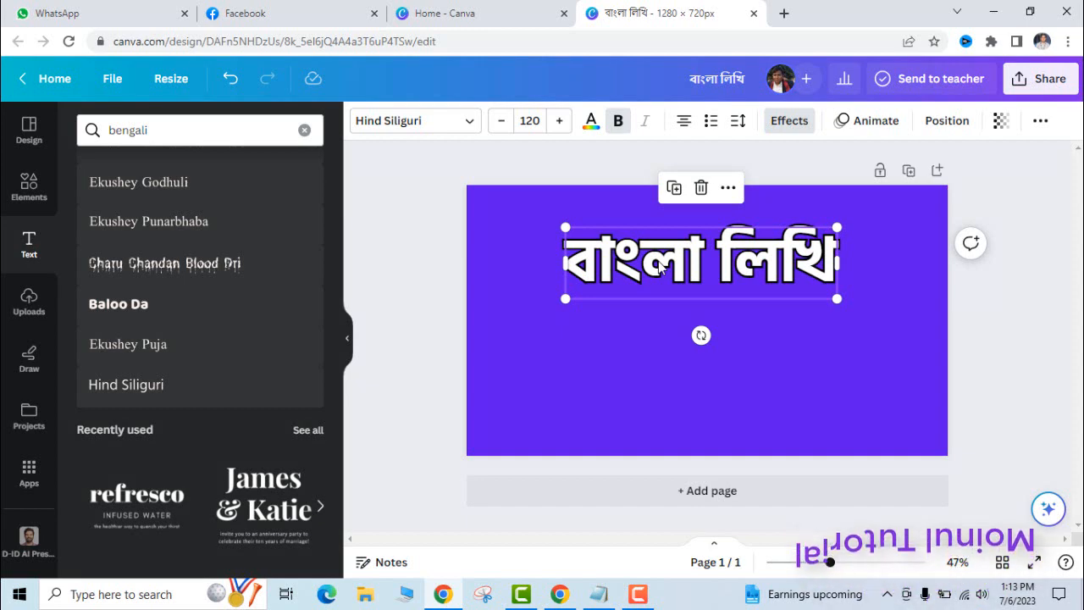
{"action": "left_click", "coordinate": [881, 125]}
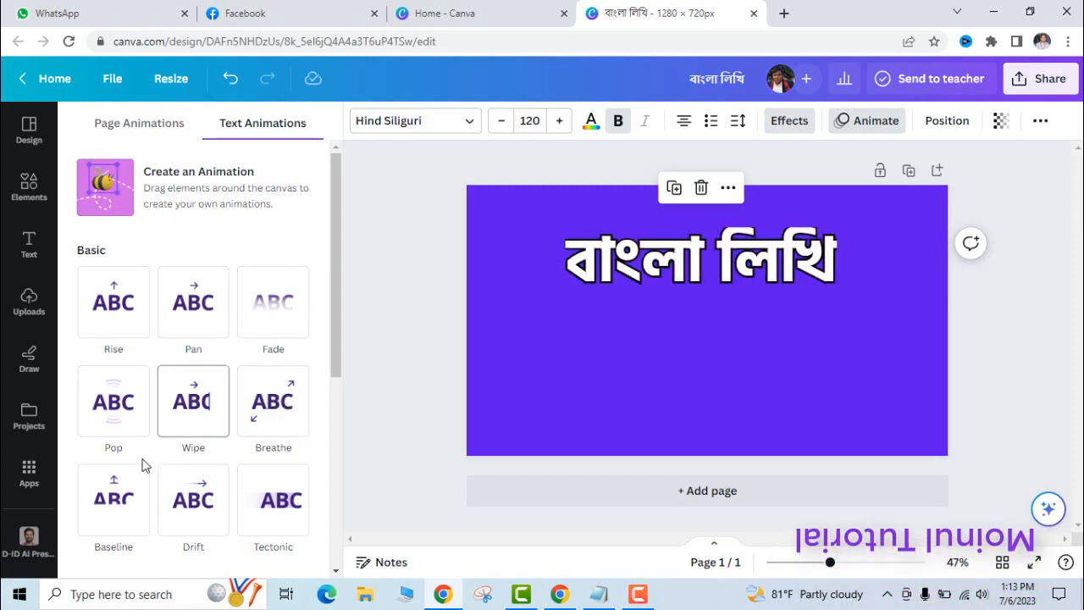
{"action": "scroll", "coordinate": [142, 464], "scroll_direction": "down", "scroll_amount": 1}
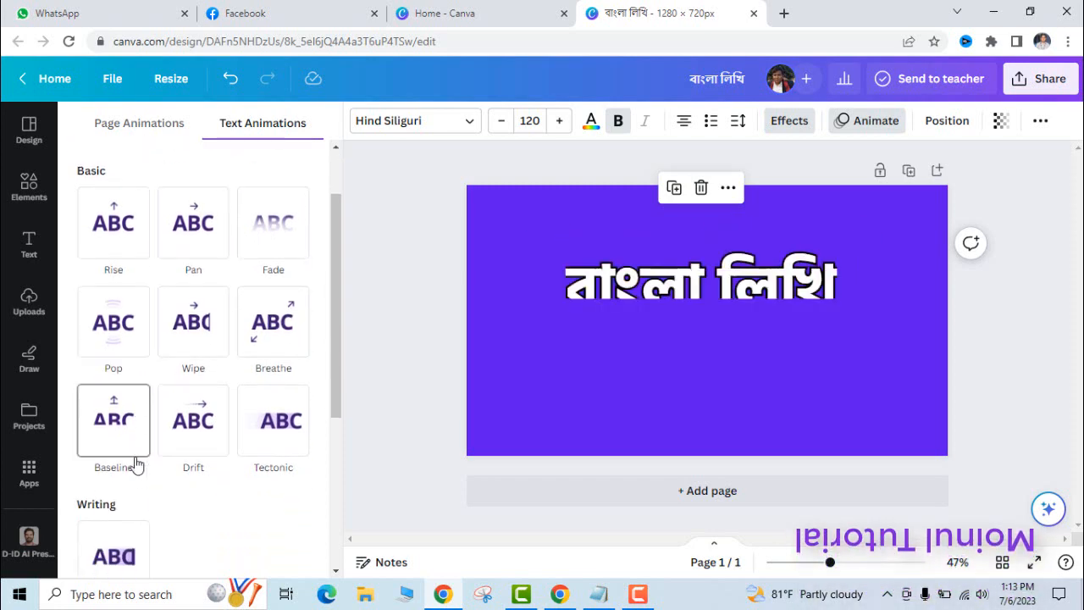
{"action": "left_click", "coordinate": [196, 423]}
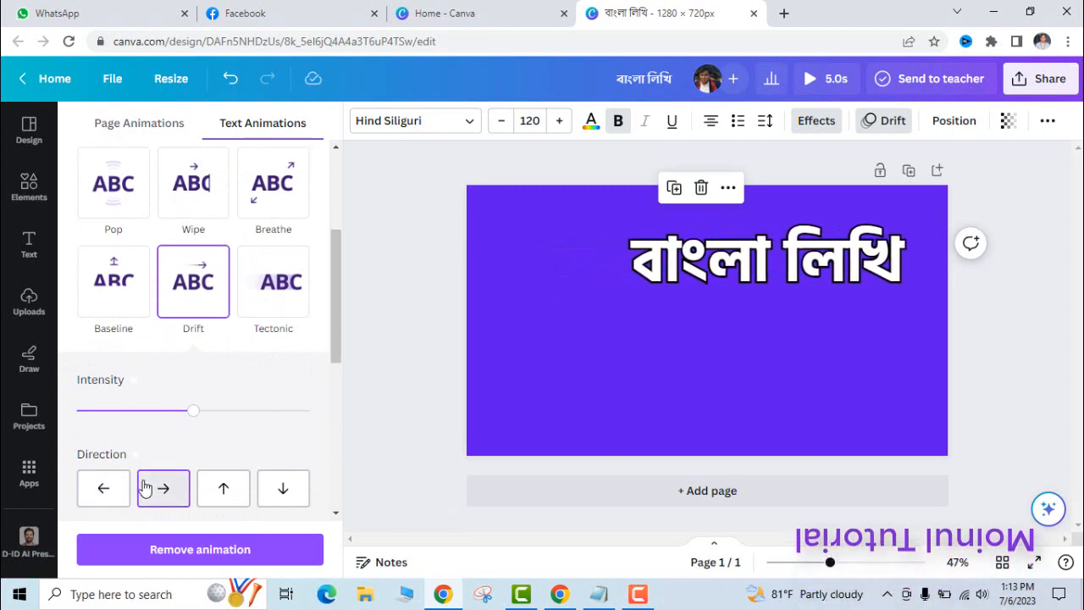
{"action": "scroll", "coordinate": [144, 487], "scroll_direction": "down", "scroll_amount": 1}
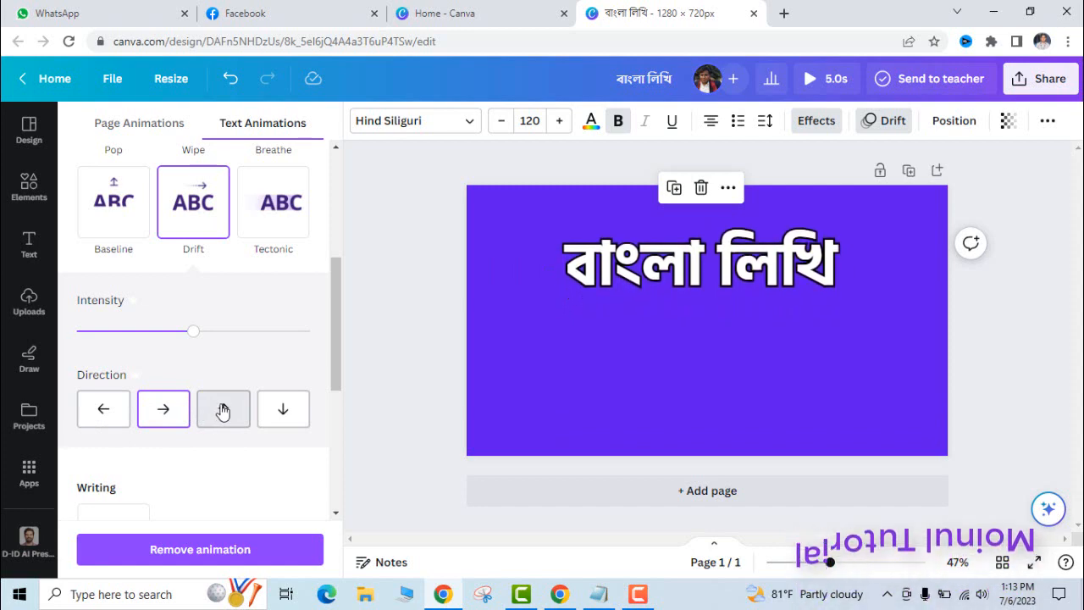
{"action": "scroll", "coordinate": [223, 411], "scroll_direction": "down", "scroll_amount": 3}
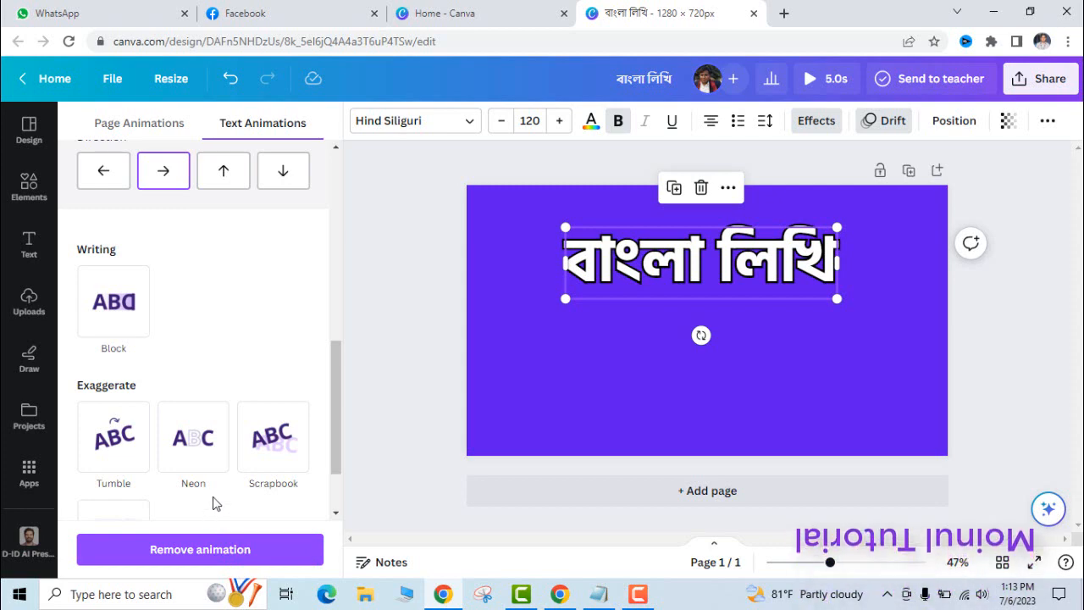
{"action": "left_click", "coordinate": [1001, 314]}
{"action": "left_click", "coordinate": [792, 267]}
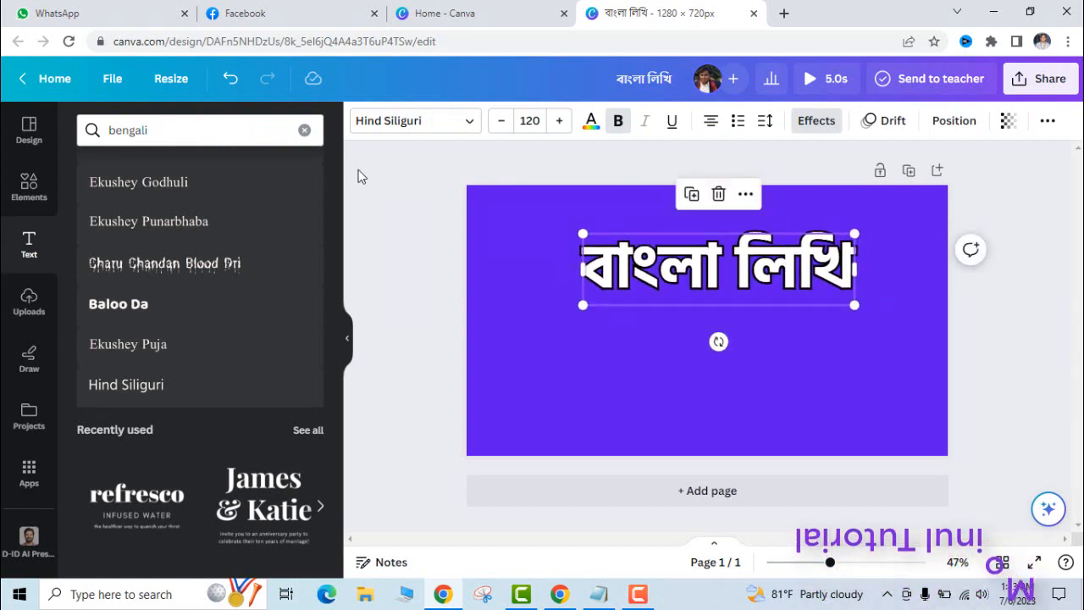
Search the fonts for "bengali" and add a text box in the Galada font to the page
{"action": "left_click", "coordinate": [259, 130]}
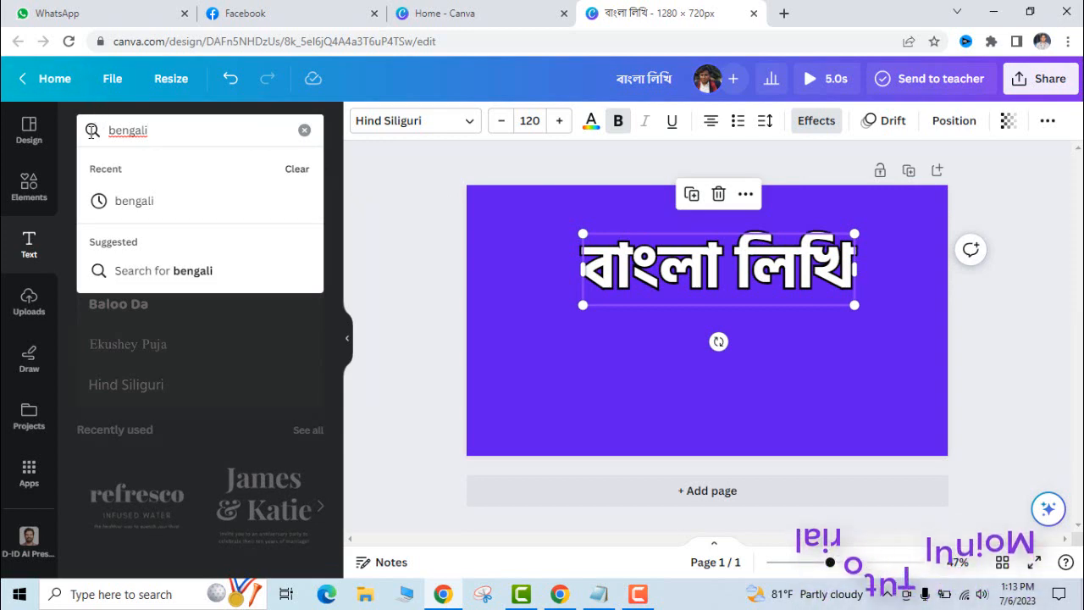
{"action": "key", "text": "Return"}
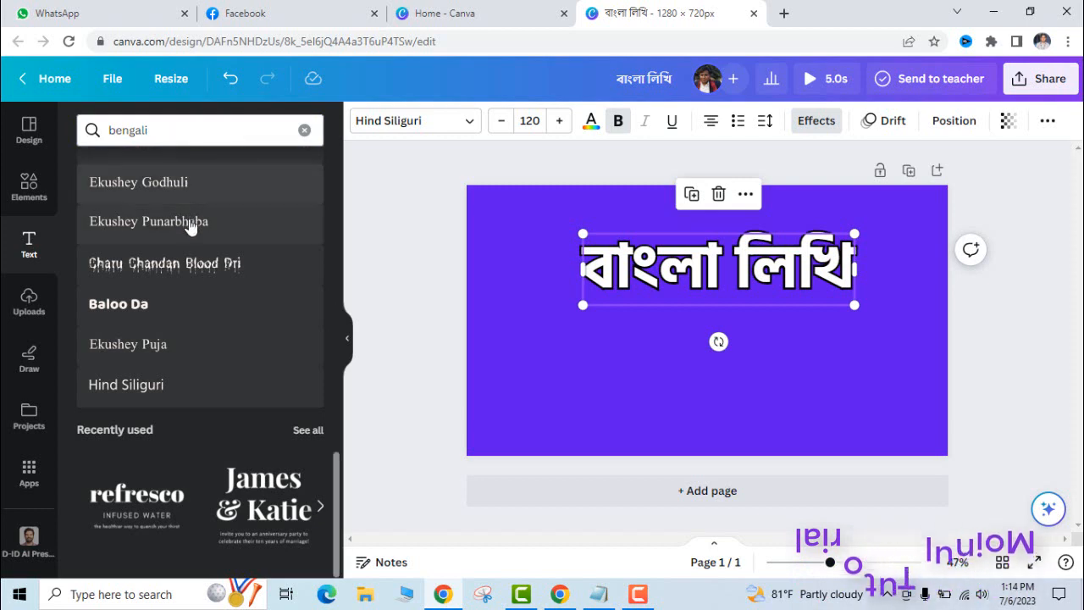
{"action": "scroll", "coordinate": [194, 224], "scroll_direction": "down", "scroll_amount": 5}
{"action": "scroll", "coordinate": [194, 219], "scroll_direction": "down", "scroll_amount": 1}
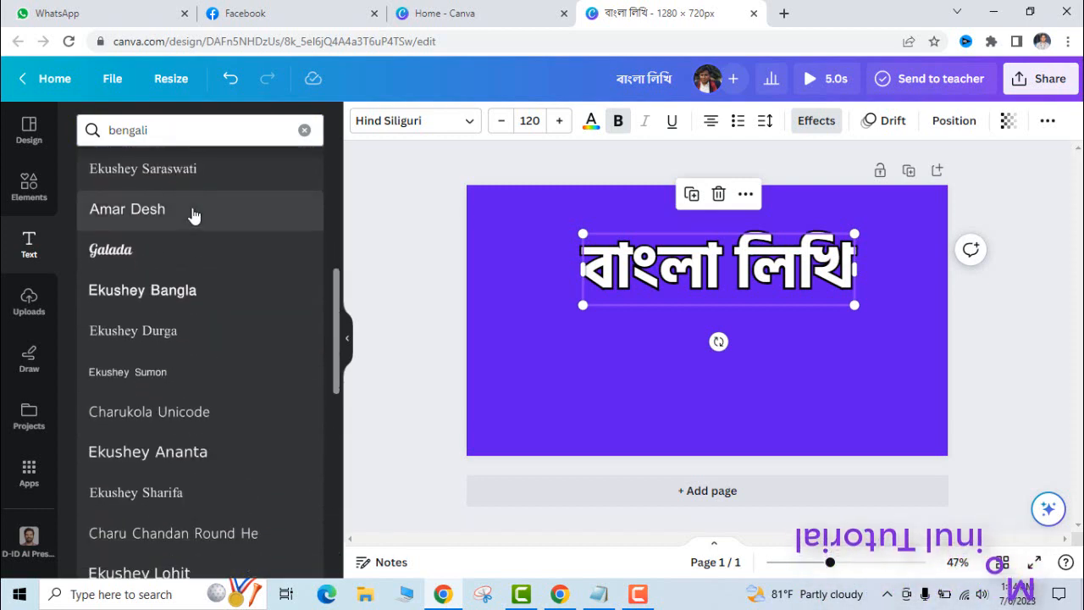
{"action": "scroll", "coordinate": [194, 217], "scroll_direction": "up", "scroll_amount": 5}
{"action": "scroll", "coordinate": [194, 216], "scroll_direction": "down", "scroll_amount": 10}
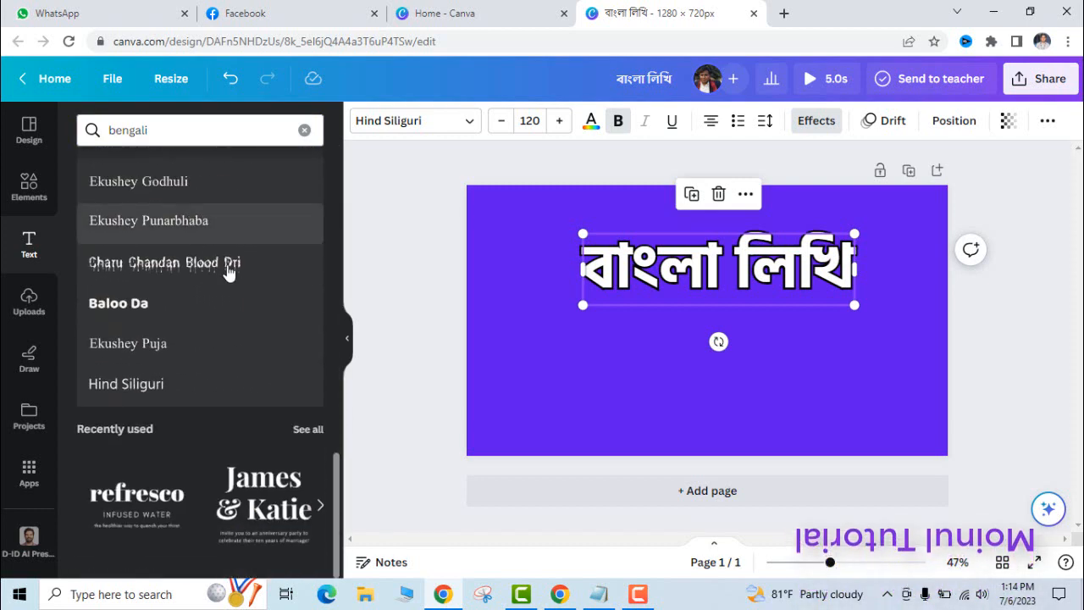
{"action": "scroll", "coordinate": [225, 263], "scroll_direction": "up", "scroll_amount": 5}
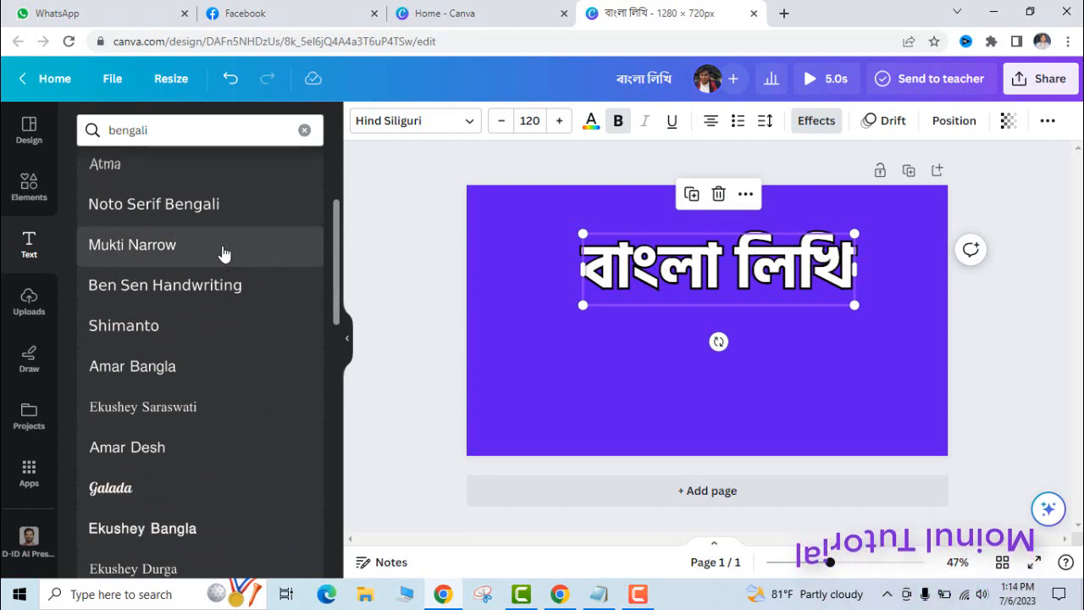
{"action": "scroll", "coordinate": [218, 249], "scroll_direction": "down", "scroll_amount": 3}
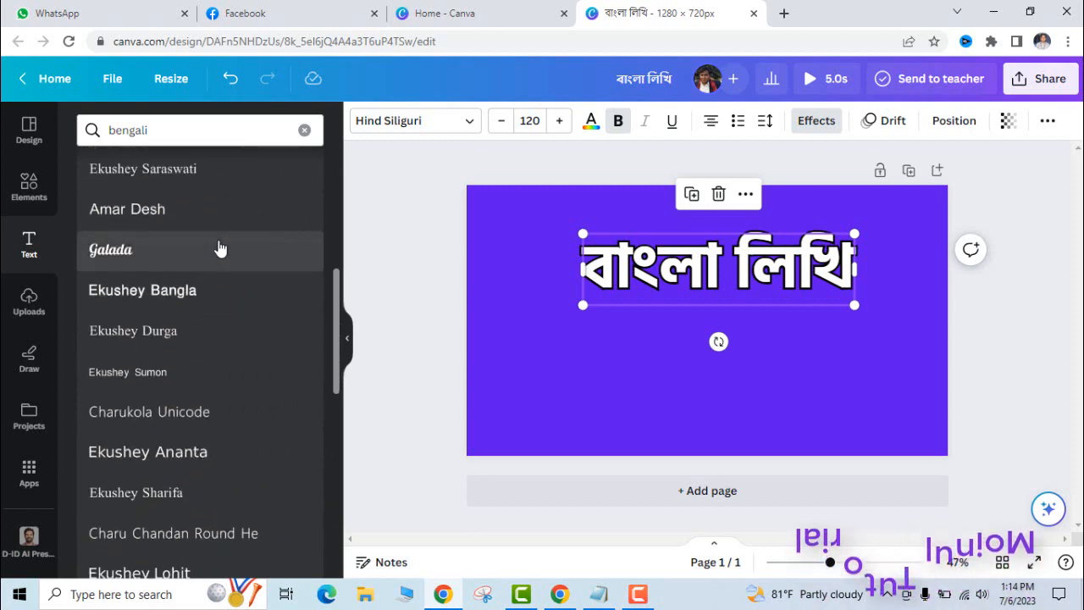
{"action": "left_click", "coordinate": [128, 254]}
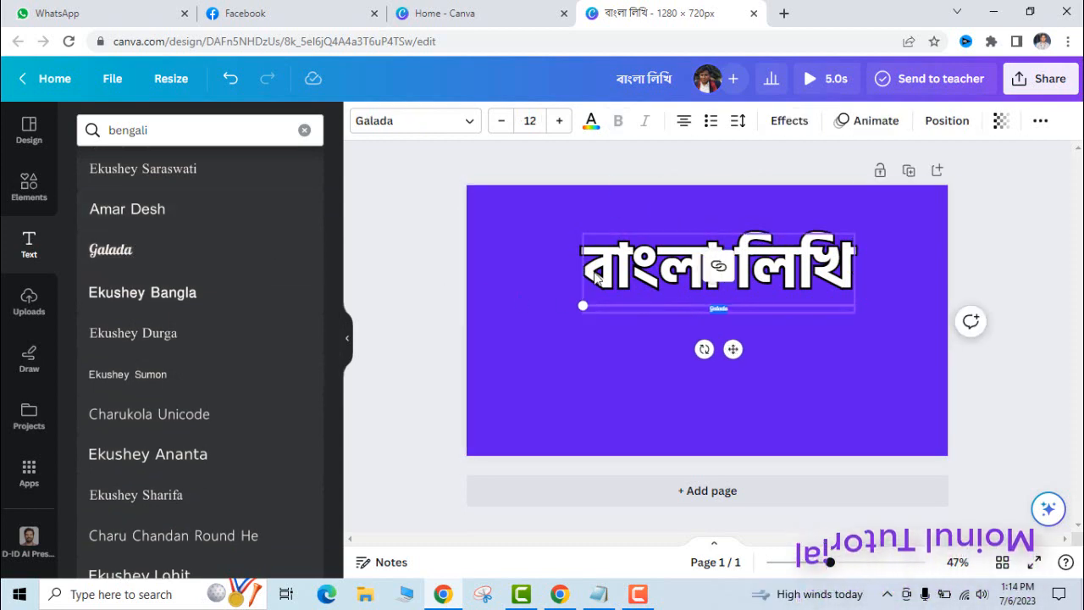
Increase the font size of the Galada placeholder text to 55
{"action": "left_click", "coordinate": [558, 121]}
{"action": "left_click", "coordinate": [558, 121]}
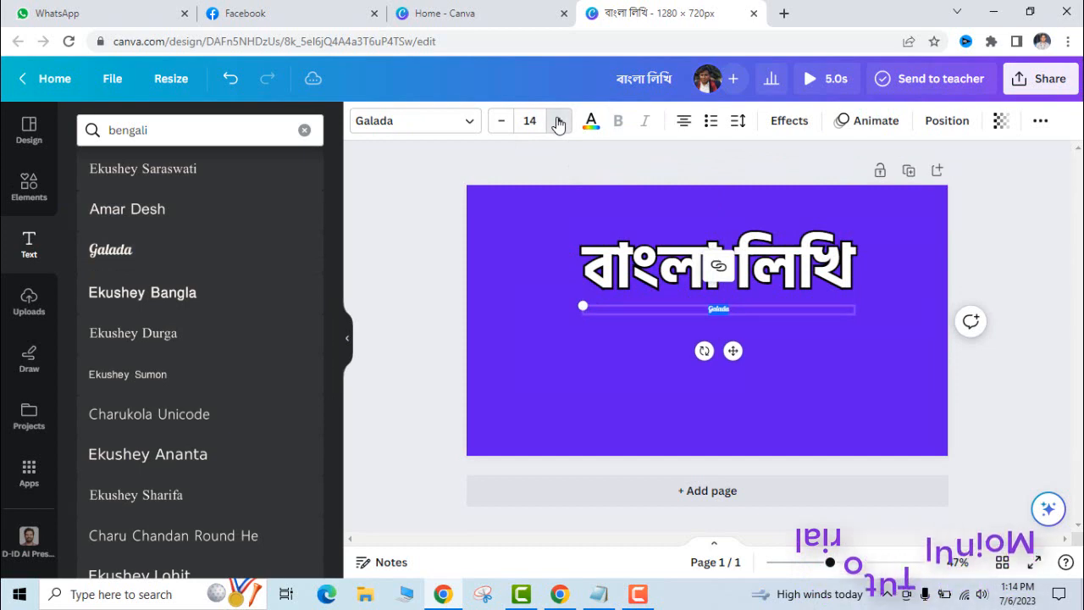
{"action": "left_click", "coordinate": [558, 121]}
{"action": "left_click", "coordinate": [558, 121]}
{"action": "left_click", "coordinate": [558, 121]}
{"action": "left_click", "coordinate": [558, 121]}
{"action": "left_click", "coordinate": [558, 121]}
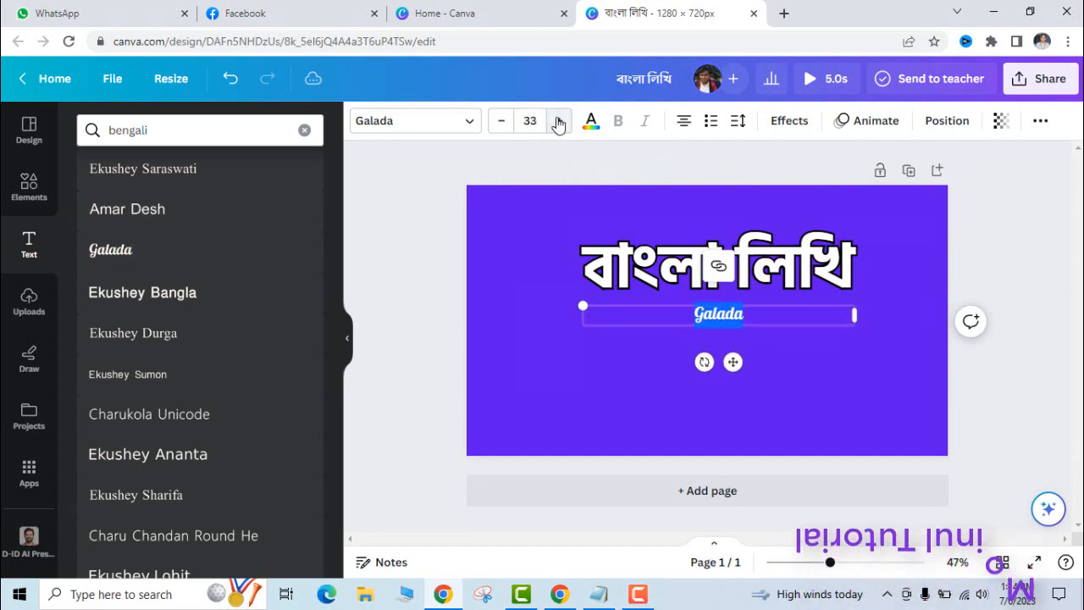
{"action": "left_click", "coordinate": [558, 122]}
{"action": "left_click", "coordinate": [558, 121]}
{"action": "left_click", "coordinate": [558, 121]}
{"action": "left_click", "coordinate": [558, 121]}
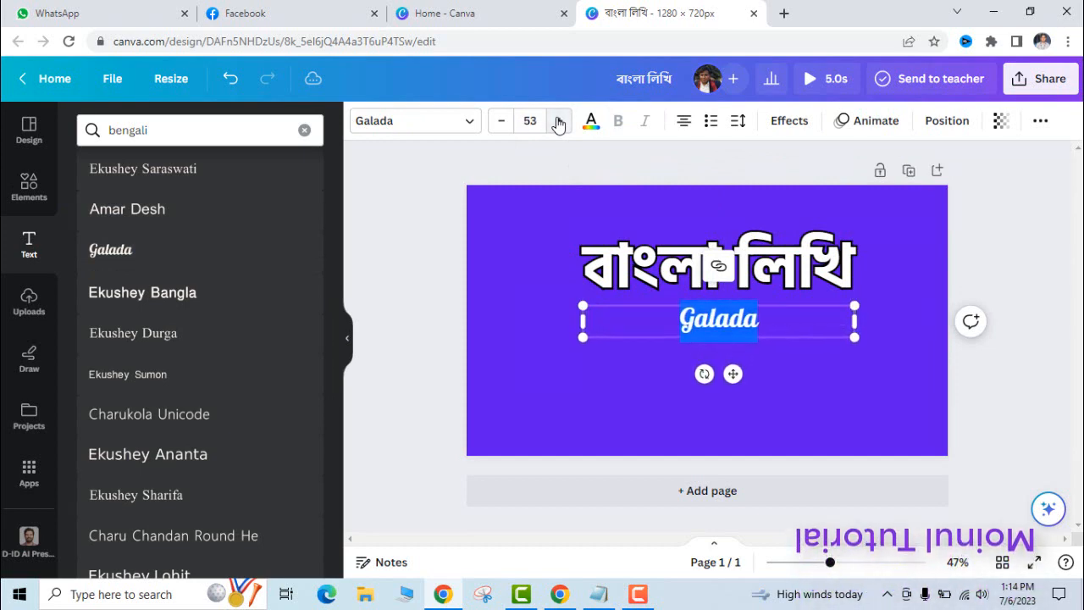
Replace the placeholder text "Galada" with "আমার সোনার বাংলা"
{"action": "left_click", "coordinate": [776, 317]}
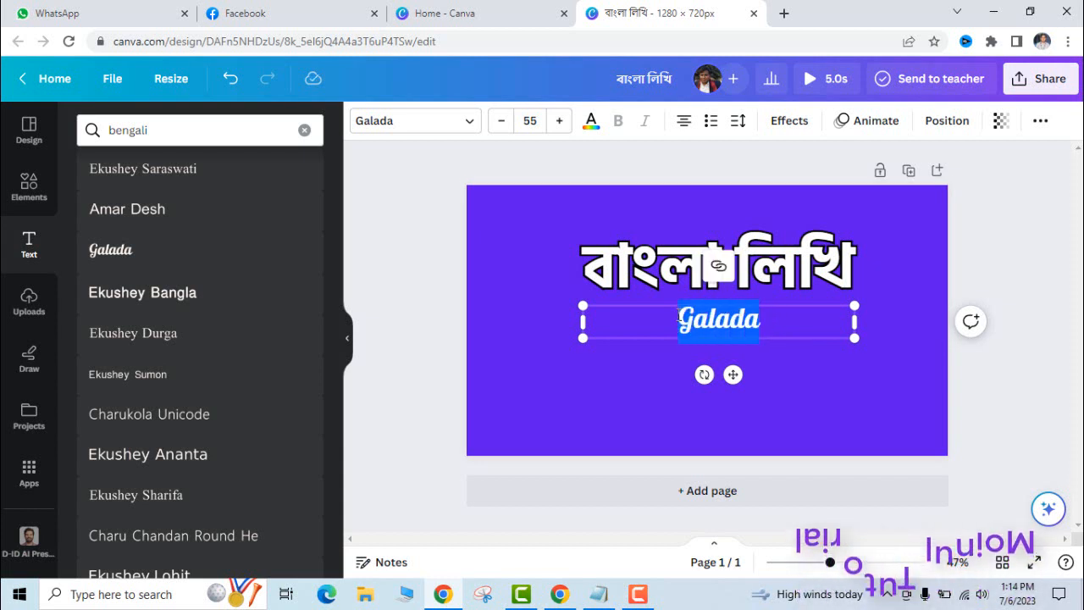
{"action": "type", "text": "িআম"}
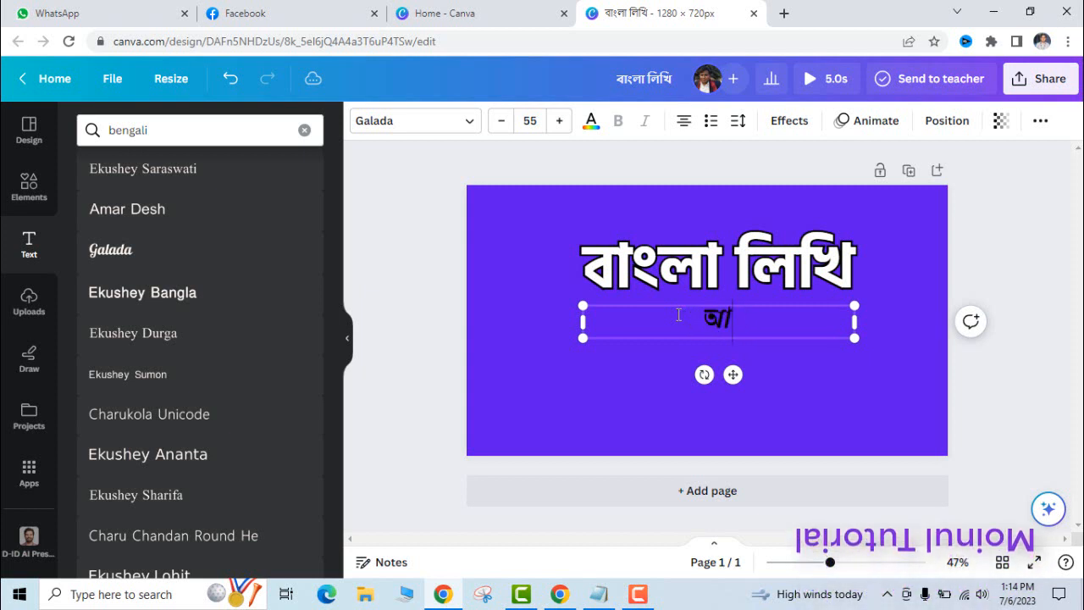
{"action": "type", "text": "মার"}
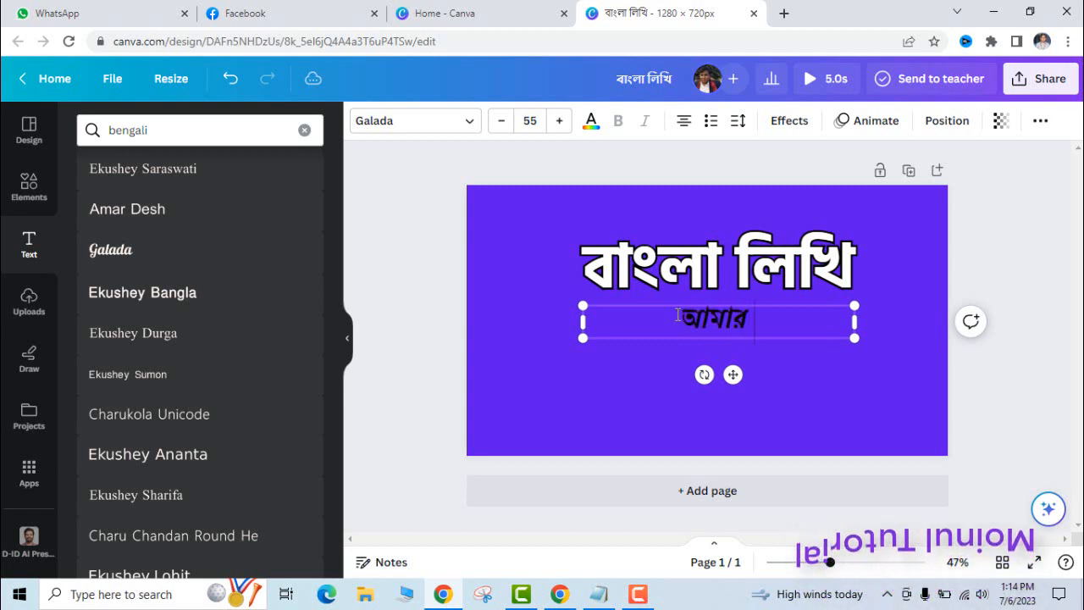
{"action": "type", "text": " সোনার"}
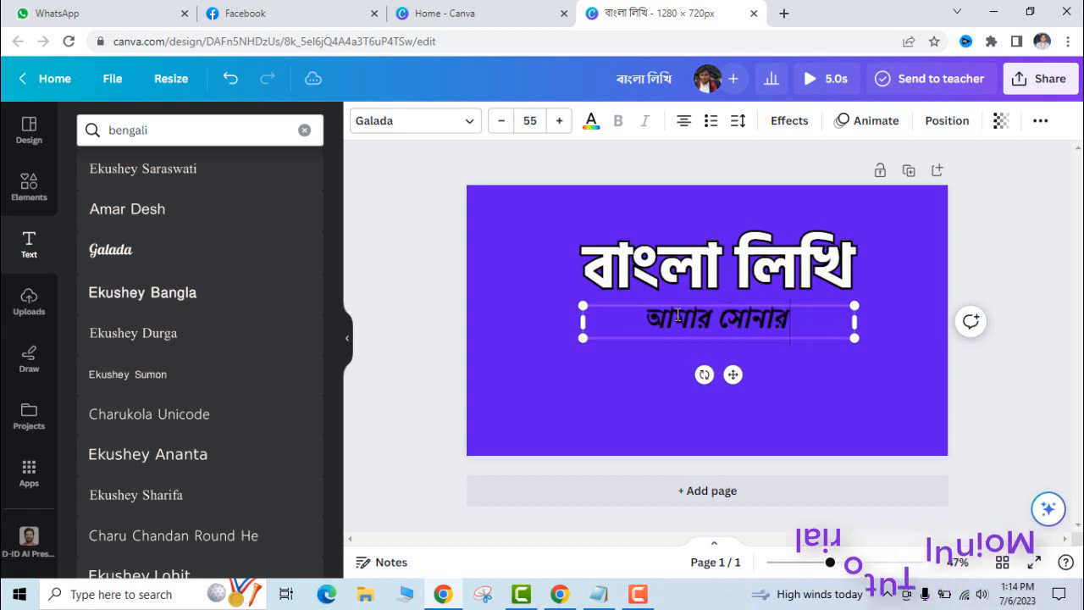
{"action": "type", "text": " বাংলা"}
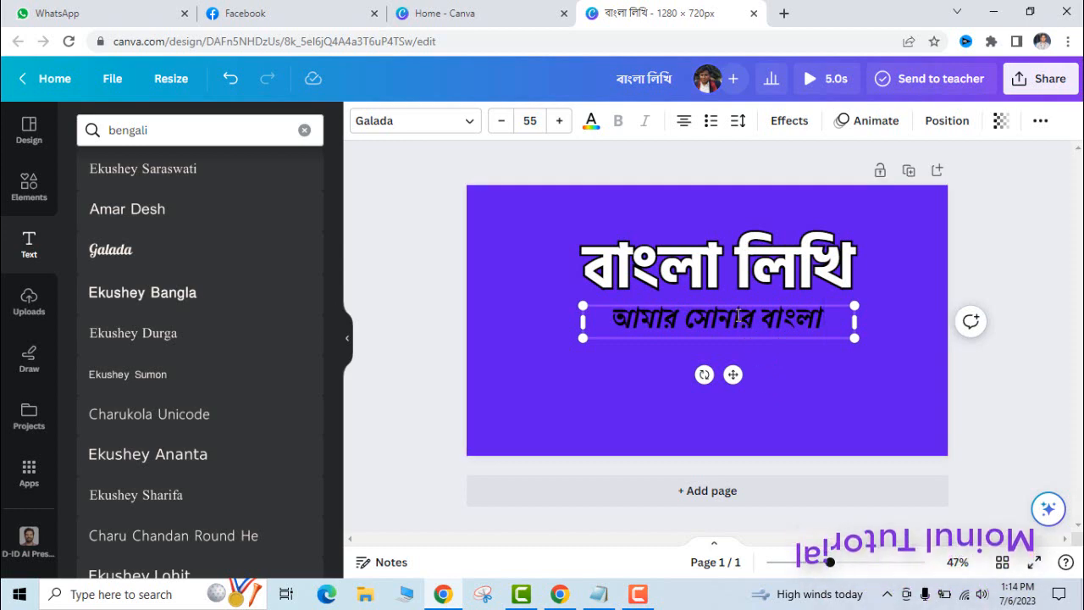
Move the "আমার সোনার বাংলা" text box down a little, leaving a gap below the heading
{"action": "left_click", "coordinate": [883, 330]}
{"action": "left_click", "coordinate": [785, 319]}
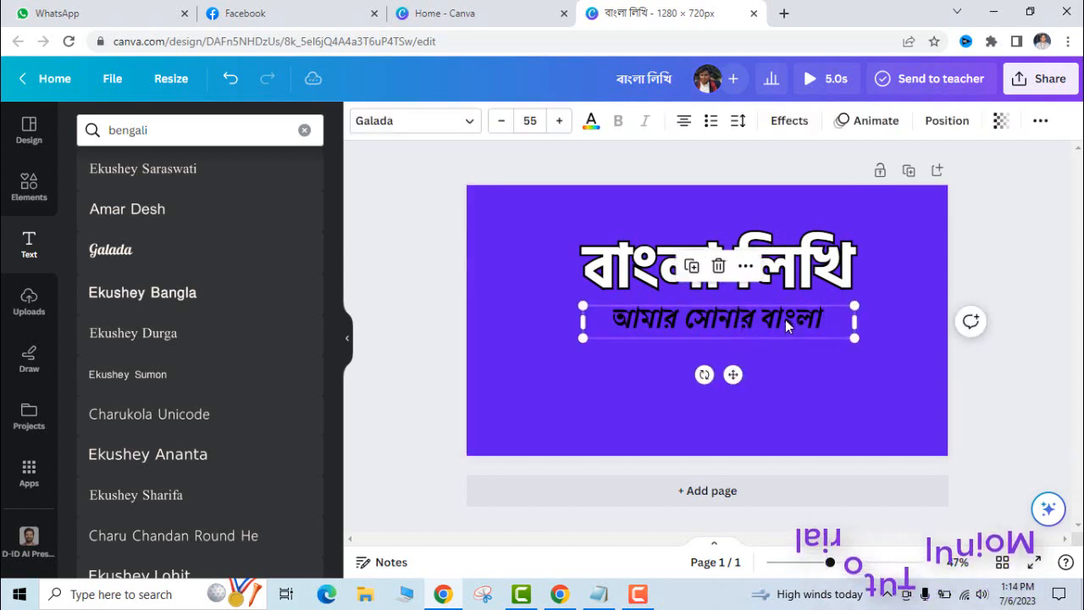
{"action": "left_click_drag", "start_coordinate": [785, 319], "coordinate": [781, 347]}
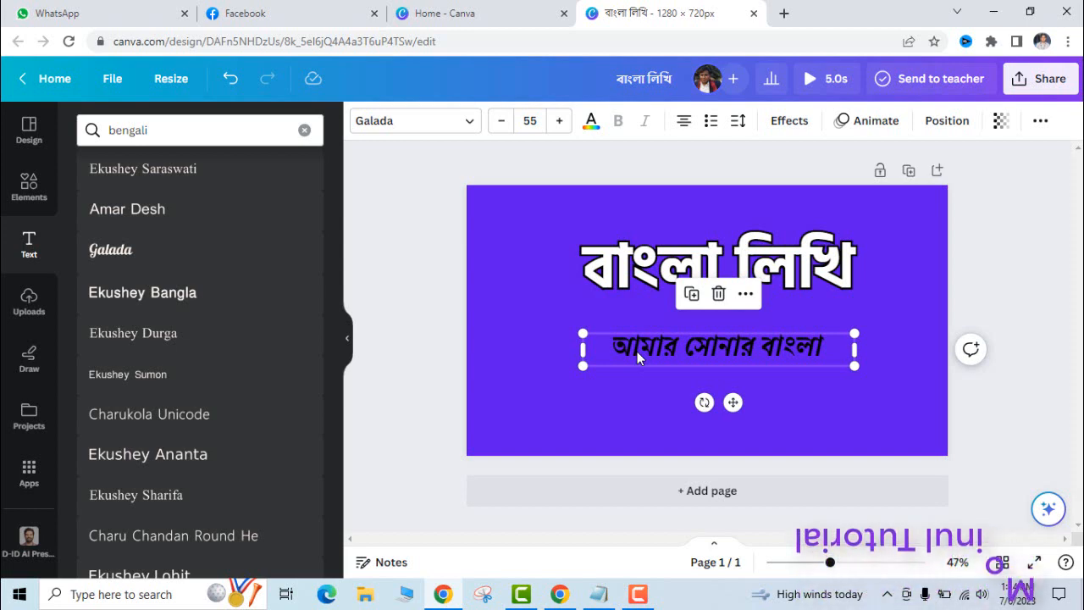
Color the whole "আমার সোনার বাংলা" text bright red from the default solid colors
{"action": "left_click", "coordinate": [648, 350]}
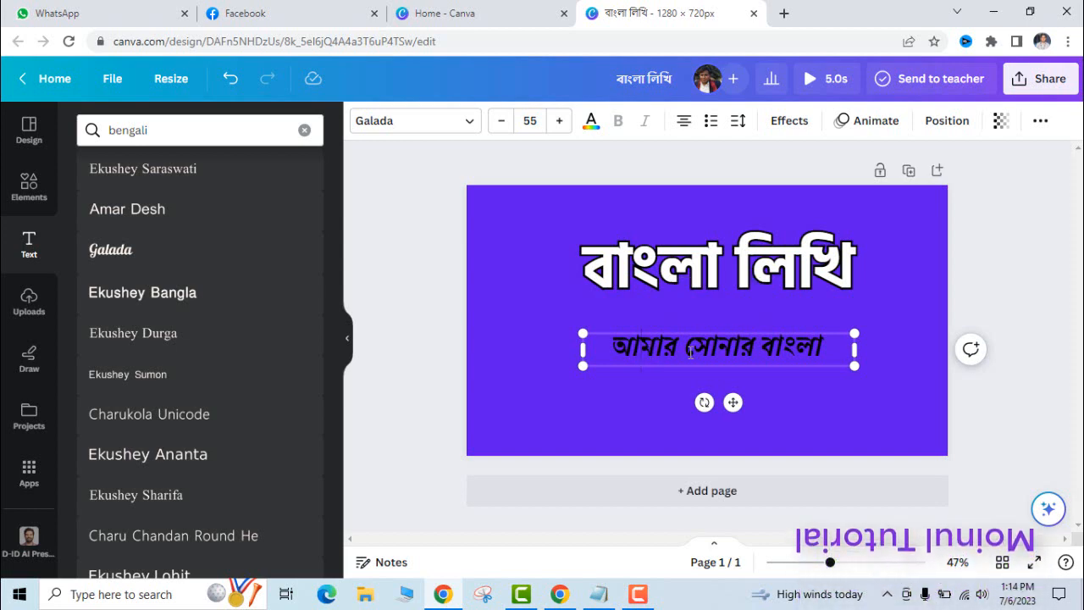
{"action": "left_click_drag", "start_coordinate": [821, 348], "coordinate": [612, 332]}
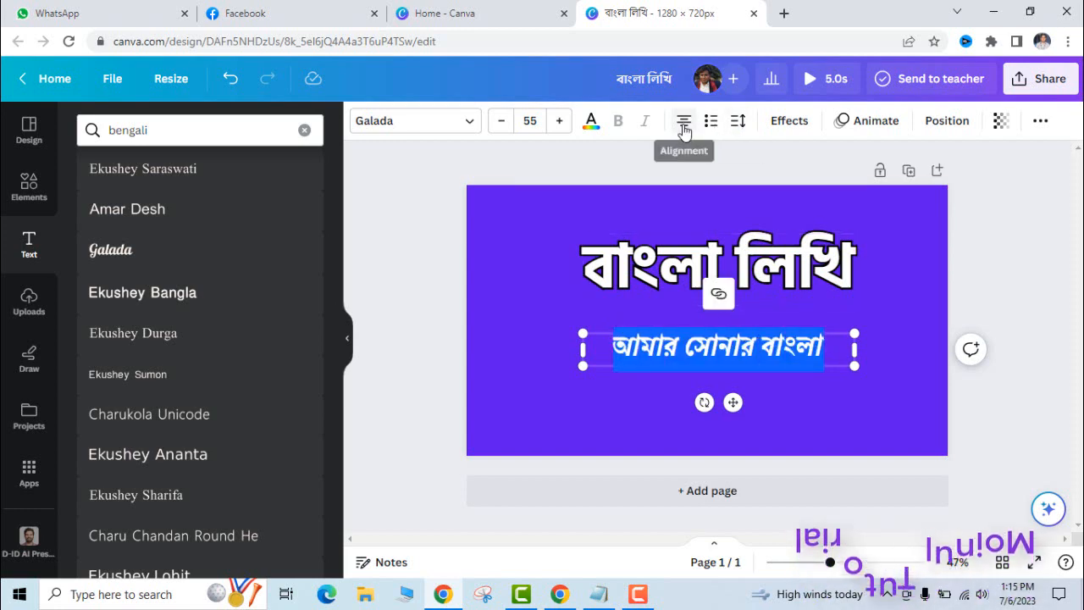
{"action": "left_click", "coordinate": [590, 127]}
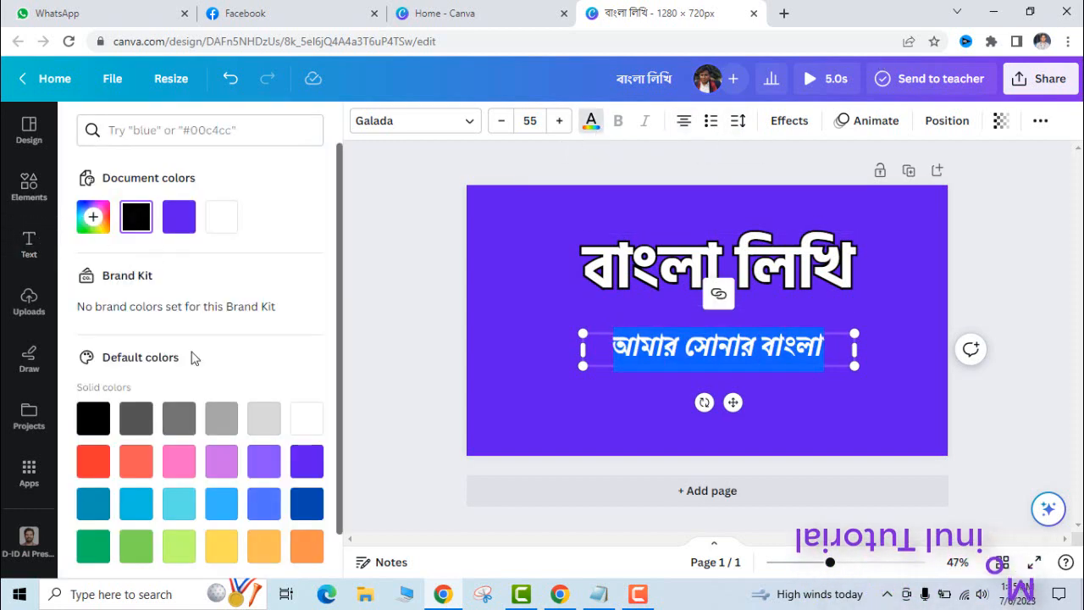
{"action": "left_click", "coordinate": [94, 463]}
{"action": "left_click", "coordinate": [807, 358]}
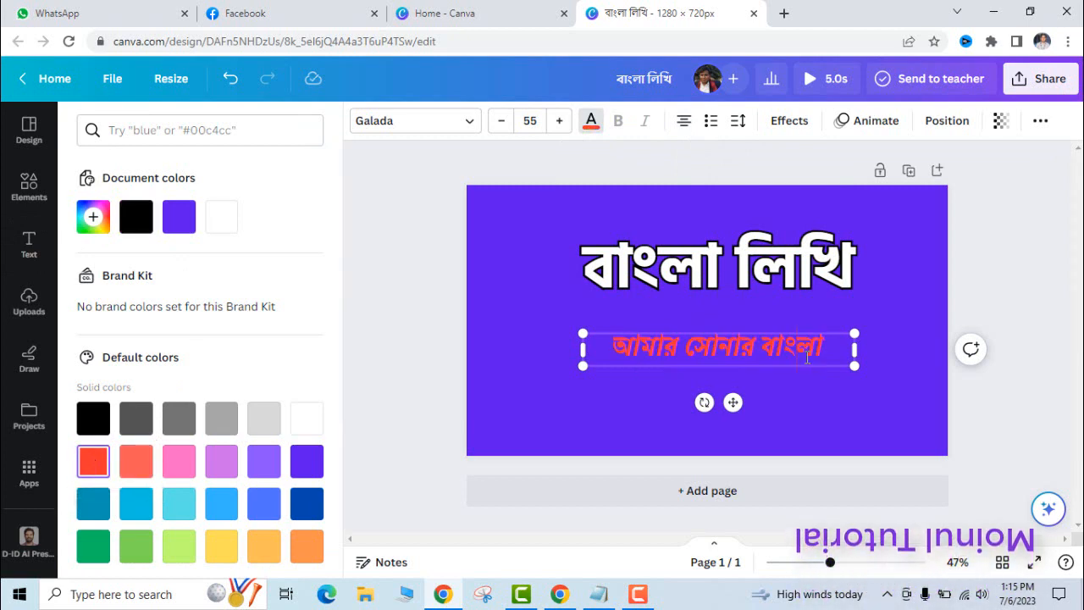
Change the color of the "আমার সোনার বাংলা" text to the light orange default color (#ffbd59)
{"action": "scroll", "coordinate": [222, 462], "scroll_direction": "down", "scroll_amount": 1}
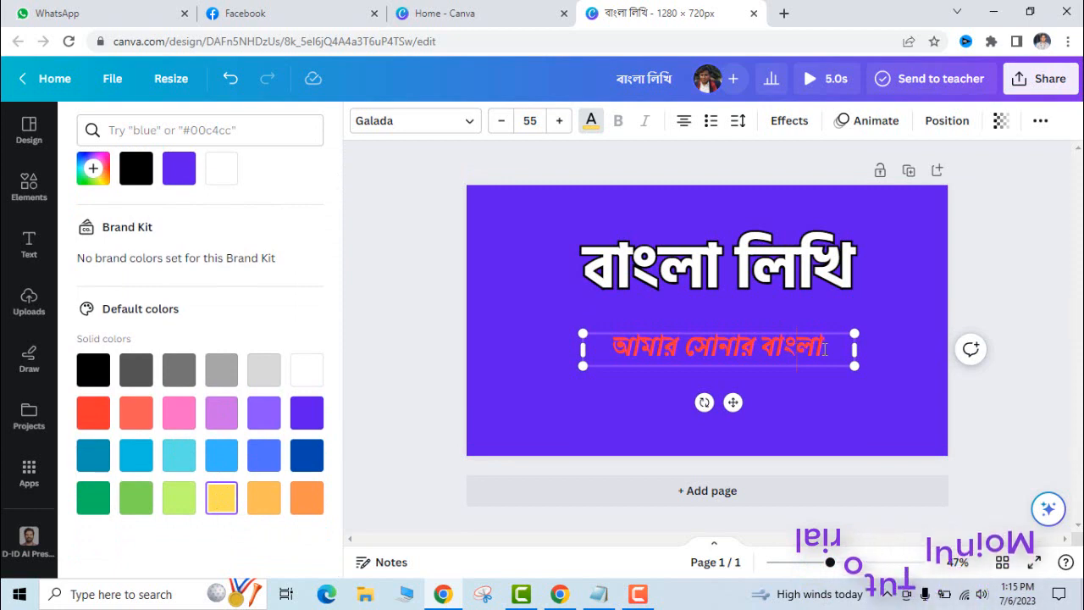
{"action": "left_click_drag", "start_coordinate": [826, 347], "coordinate": [643, 348]}
{"action": "left_click", "coordinate": [264, 497]}
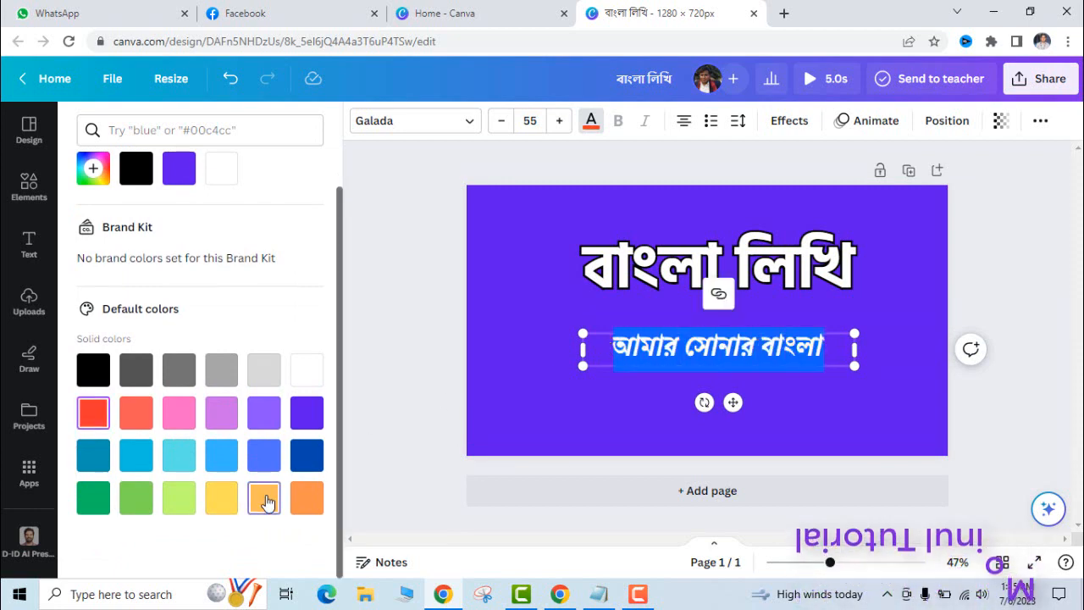
{"action": "left_click", "coordinate": [846, 404]}
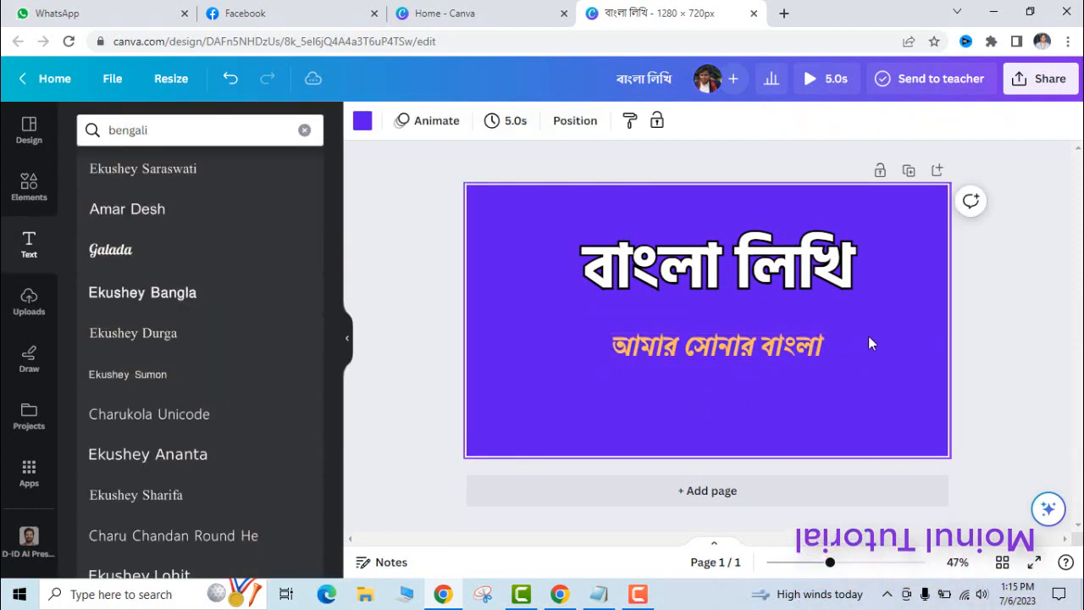
Move the "আমার সোনার বাংলা" text box up slightly and increase its font size to 86
{"action": "left_click", "coordinate": [787, 346]}
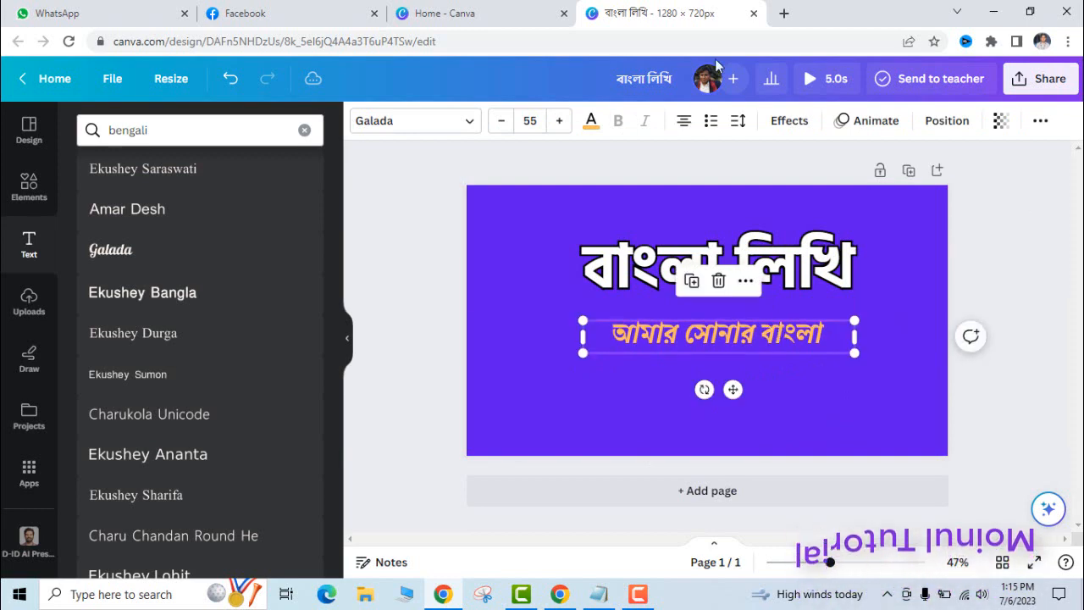
{"action": "left_click", "coordinate": [558, 121]}
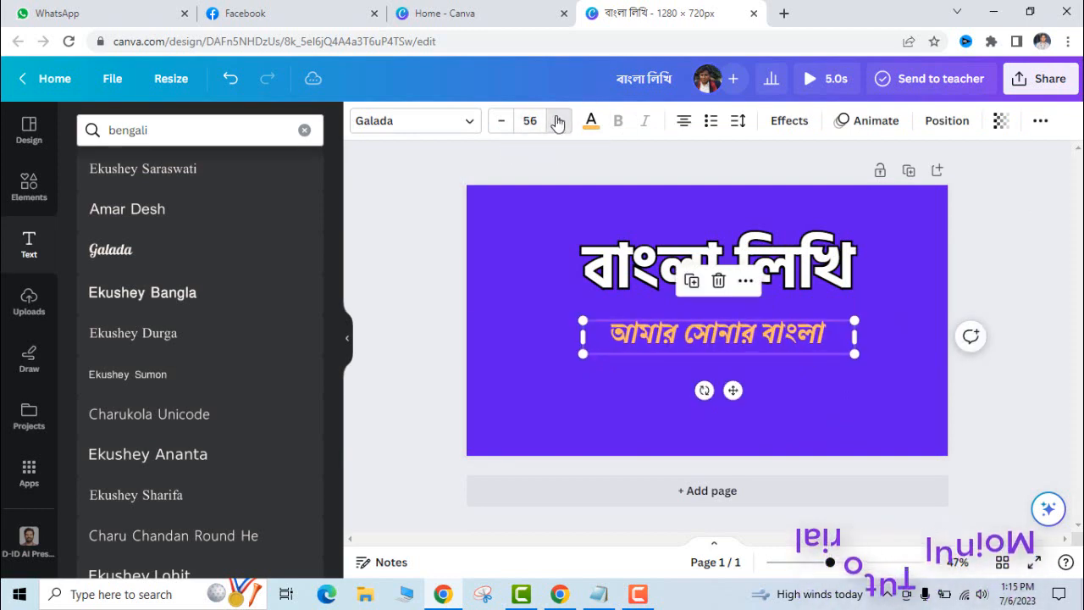
{"action": "left_click", "coordinate": [558, 121]}
{"action": "left_click", "coordinate": [558, 121]}
{"action": "left_click", "coordinate": [558, 121]}
{"action": "left_click", "coordinate": [558, 121]}
{"action": "left_click", "coordinate": [558, 121]}
{"action": "left_click", "coordinate": [558, 121]}
{"action": "left_click", "coordinate": [558, 121]}
{"action": "left_click", "coordinate": [558, 121]}
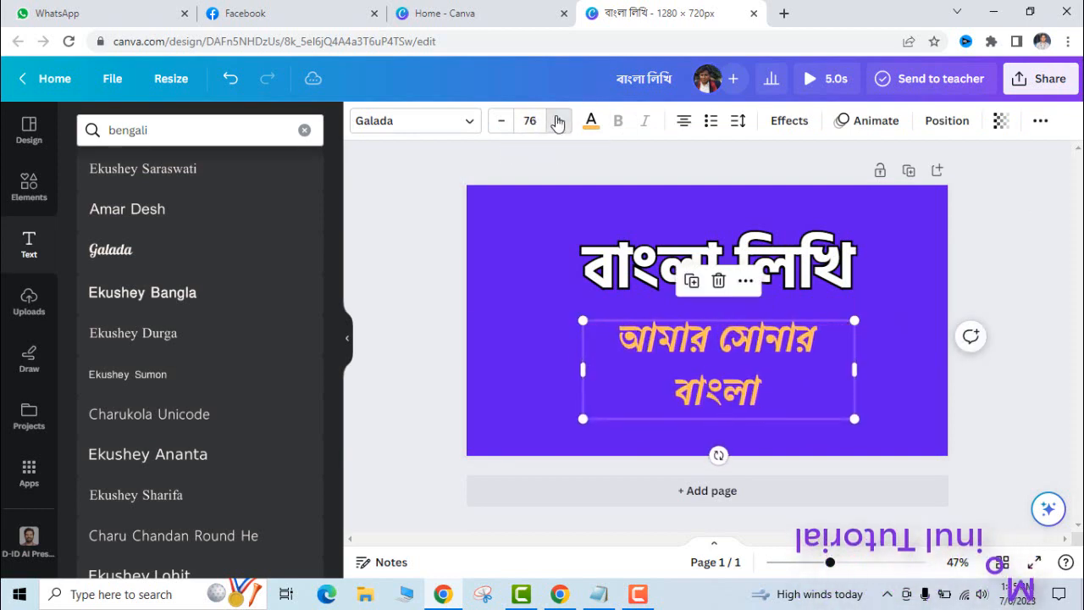
{"action": "left_click", "coordinate": [558, 121]}
{"action": "left_click", "coordinate": [558, 121]}
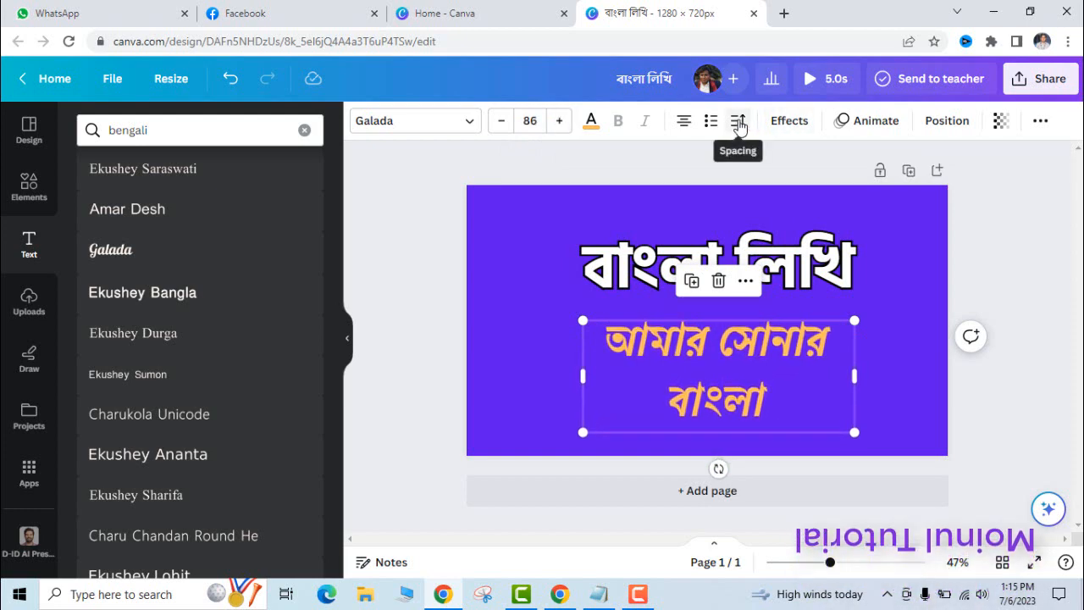
Apply a black Shadow effect to the "আমার সোনার বাংলা" text and move its box up and slightly right, directly beneath the heading
{"action": "left_click", "coordinate": [786, 120]}
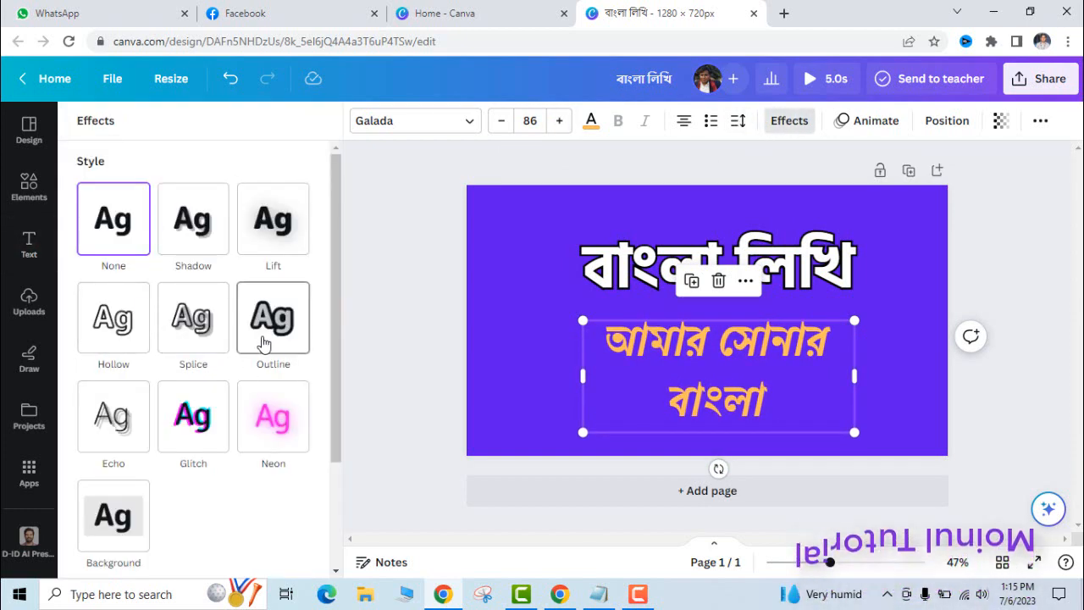
{"action": "left_click", "coordinate": [200, 235]}
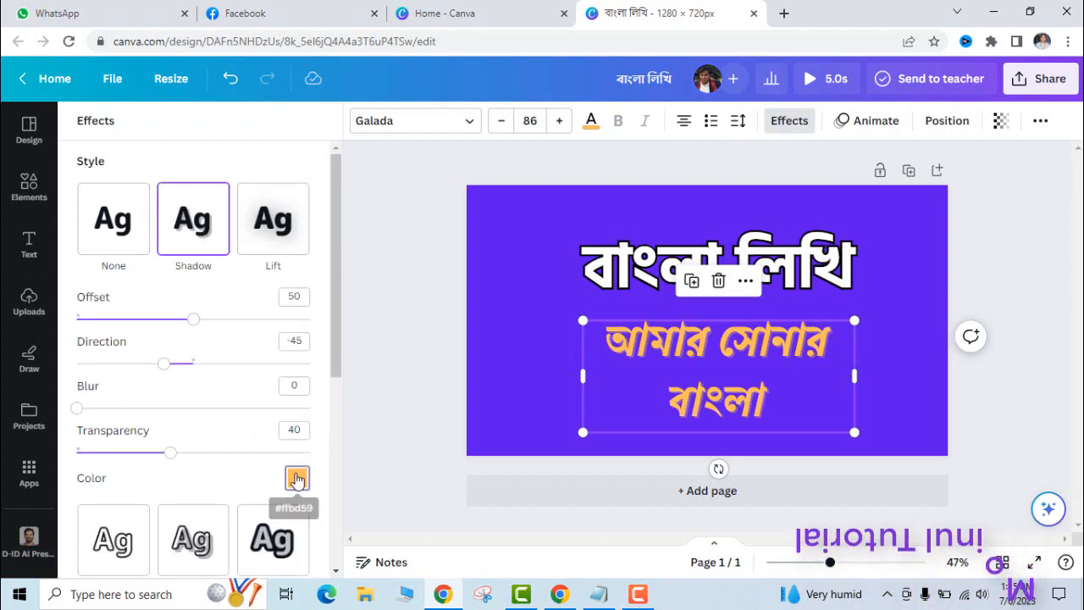
{"action": "left_click", "coordinate": [296, 477]}
{"action": "scroll", "coordinate": [129, 329], "scroll_direction": "down", "scroll_amount": 2}
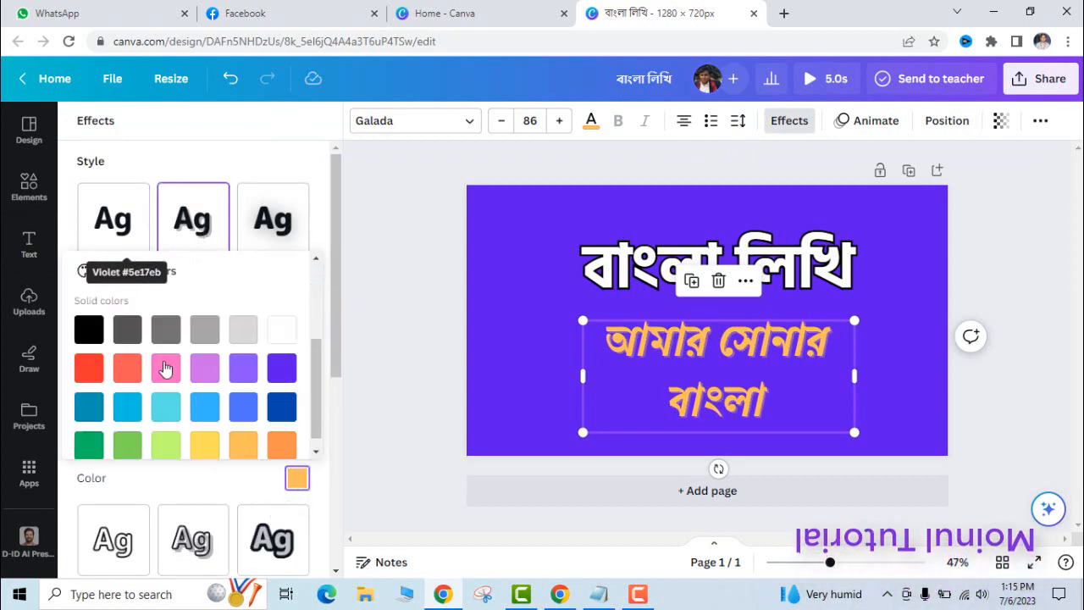
{"action": "left_click", "coordinate": [88, 331]}
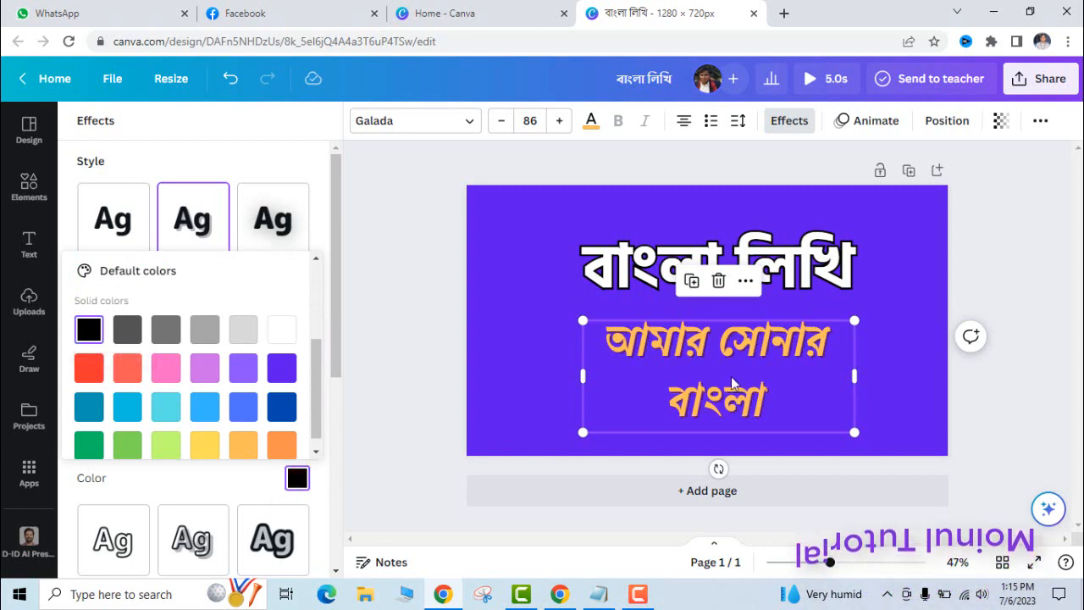
{"action": "left_click", "coordinate": [890, 383]}
{"action": "left_click_drag", "start_coordinate": [758, 348], "coordinate": [767, 332]}
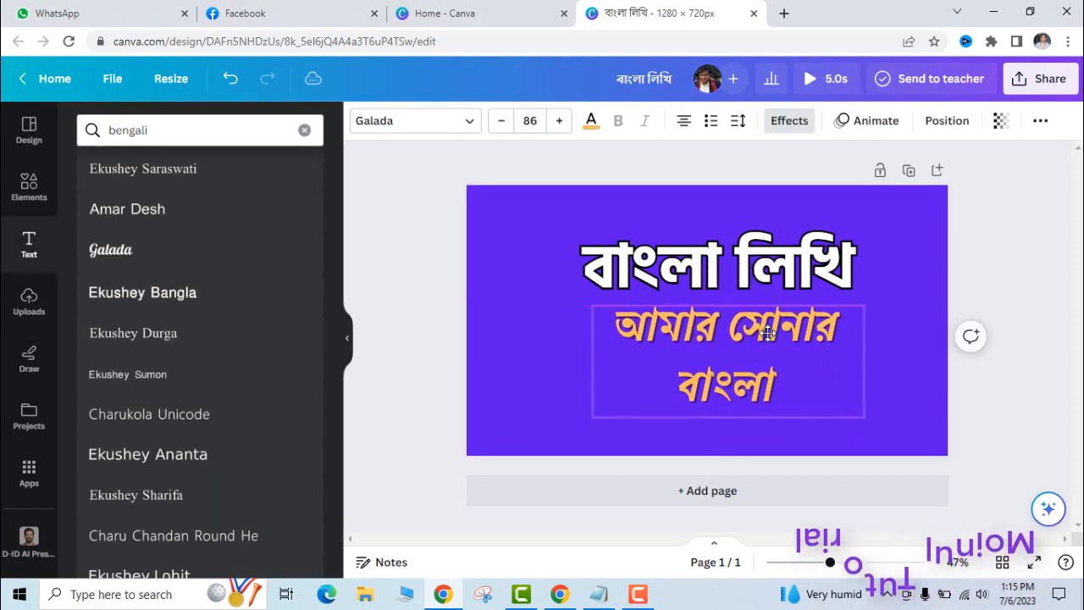
{"action": "left_click", "coordinate": [898, 312]}
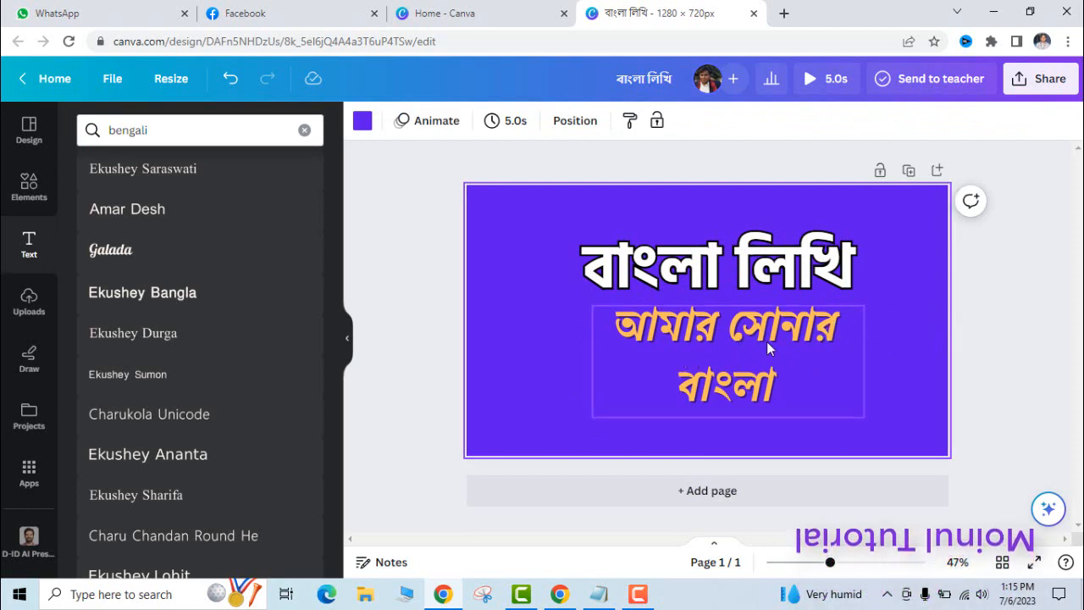
Set the line spacing of the "আমার সোনার বাংলা" text to 0.99 and its letter spacing to 39
{"action": "left_click", "coordinate": [721, 351]}
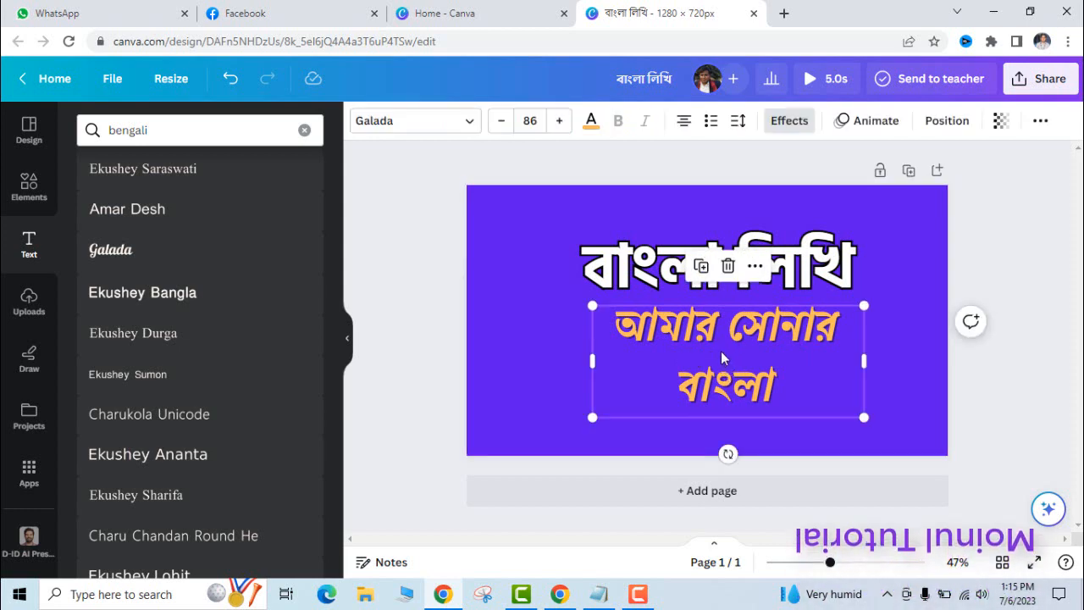
{"action": "left_click", "coordinate": [738, 123]}
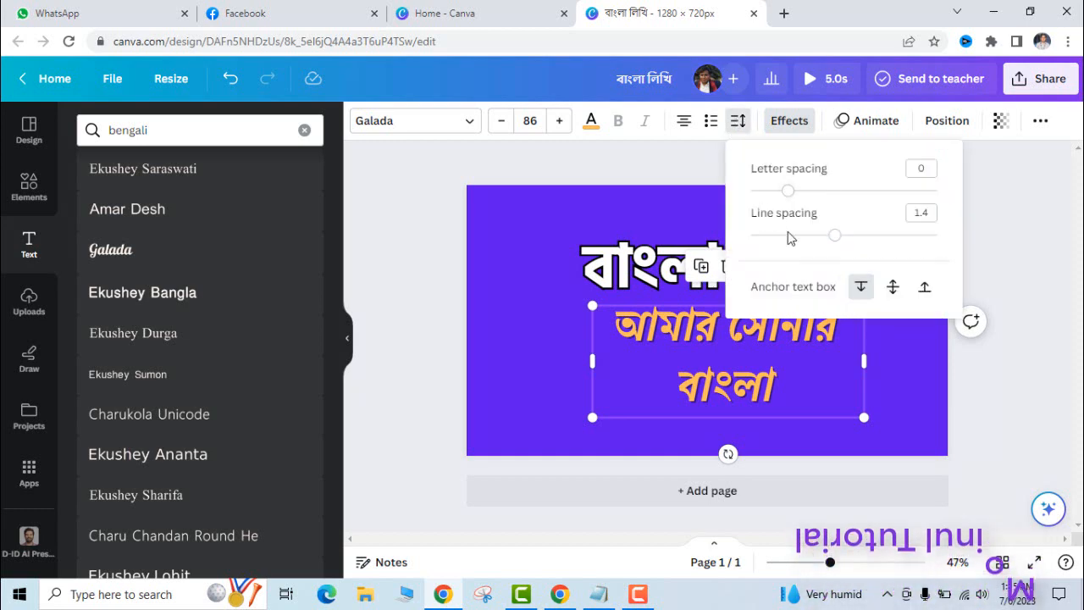
{"action": "left_click_drag", "start_coordinate": [835, 238], "coordinate": [747, 238]}
{"action": "left_click_drag", "start_coordinate": [804, 240], "coordinate": [798, 243]}
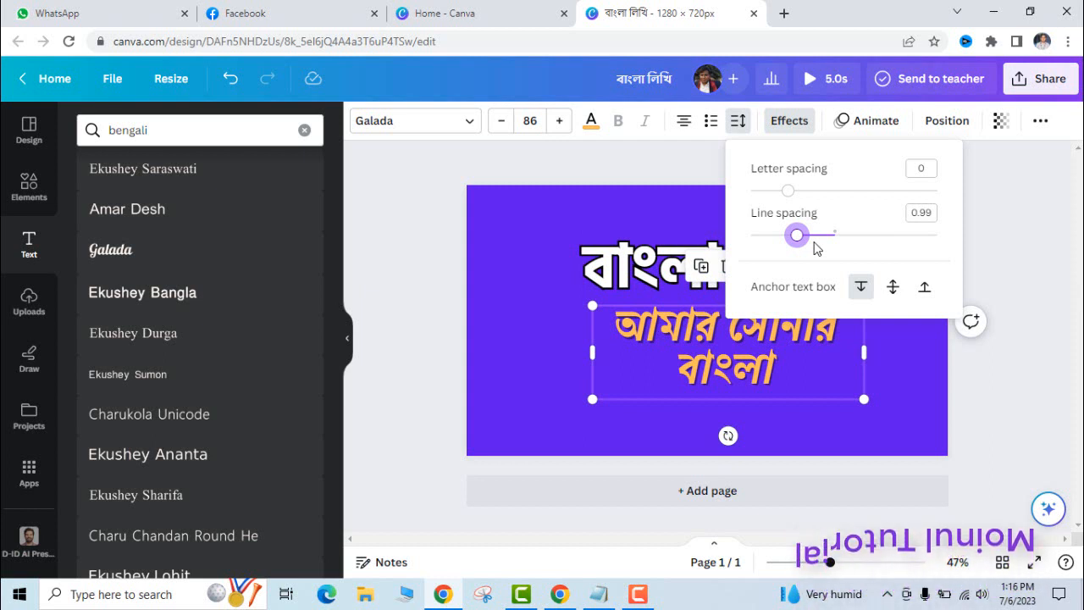
{"action": "mouse_move", "coordinate": [788, 192]}
{"action": "left_mouse_down"}
{"action": "mouse_move", "coordinate": [929, 191]}
{"action": "mouse_move", "coordinate": [791, 192]}
{"action": "mouse_move", "coordinate": [806, 195]}
{"action": "mouse_move", "coordinate": [797, 204]}
{"action": "left_mouse_up"}
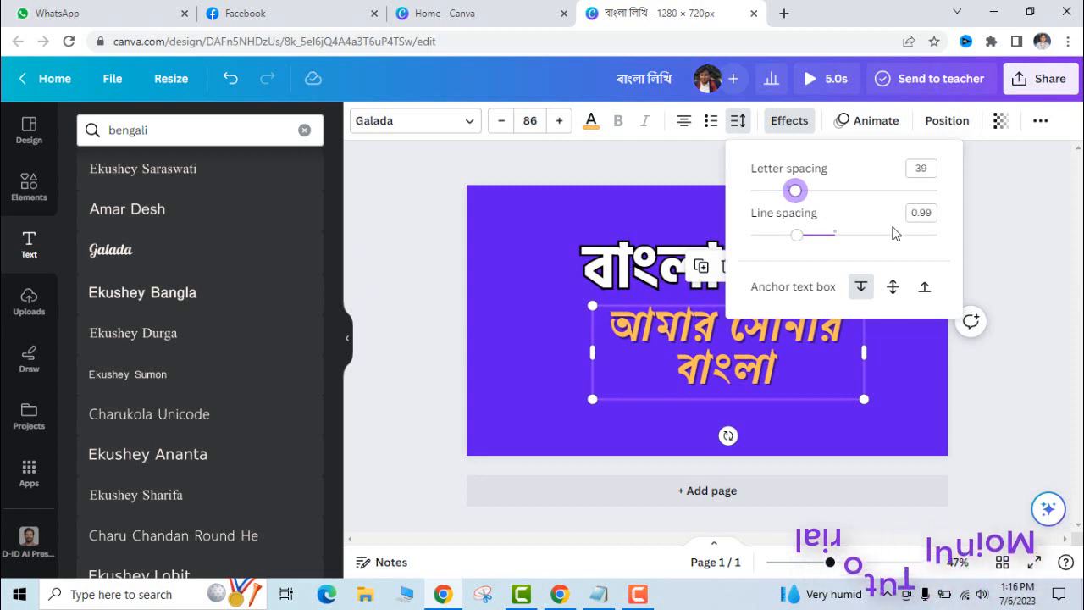
{"action": "left_click", "coordinate": [674, 213]}
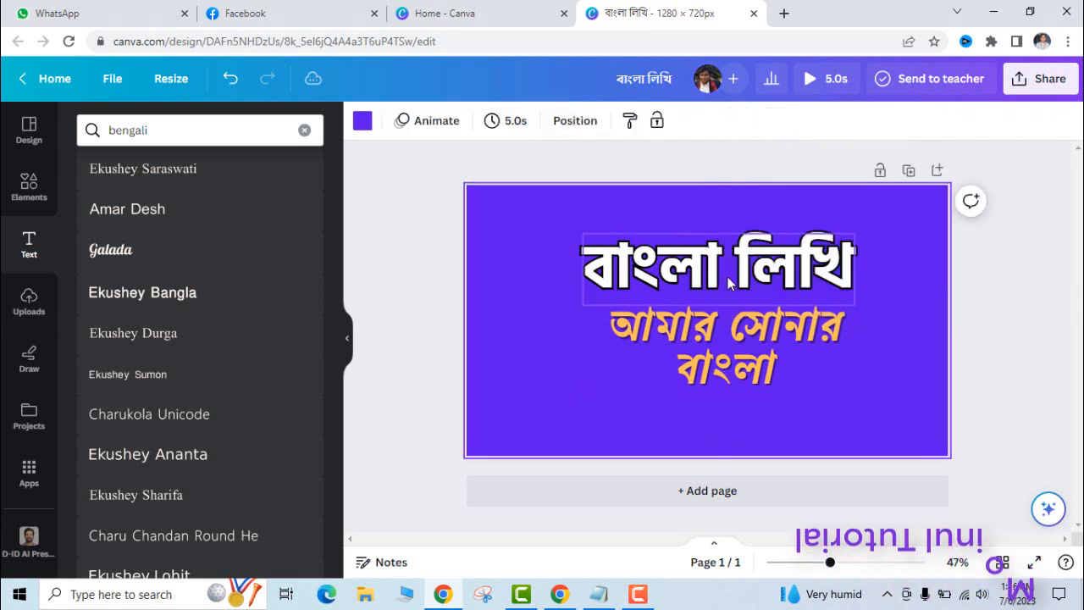
Move the "বাংলা লিখি" heading up a little, and shift the "আমার সোনার বাংলা" text box slightly up below it
{"action": "left_click_drag", "start_coordinate": [727, 270], "coordinate": [727, 256]}
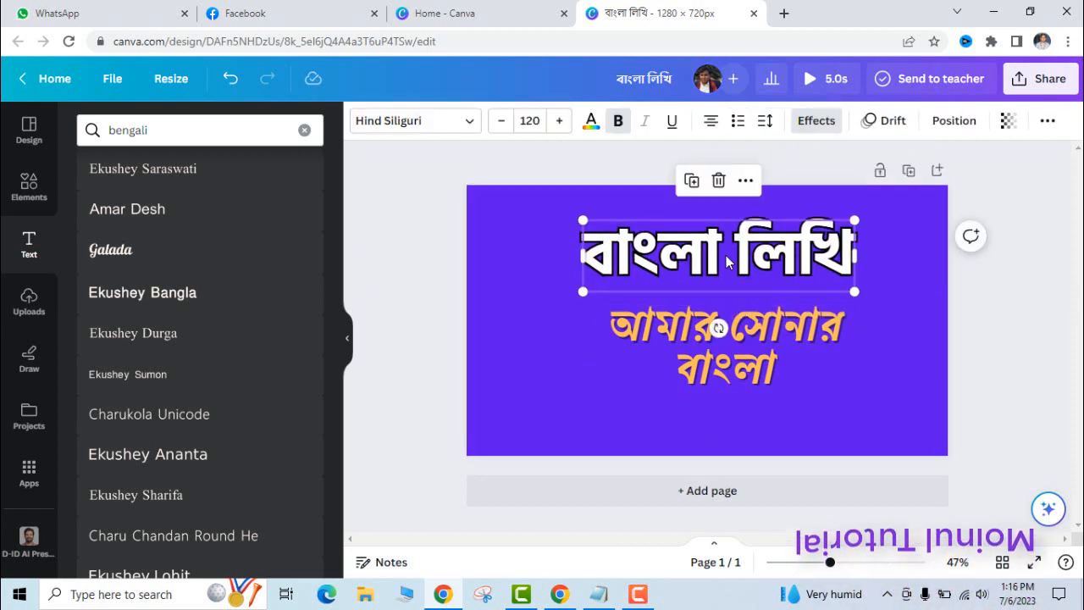
{"action": "left_click", "coordinate": [797, 338]}
{"action": "left_click_drag", "start_coordinate": [760, 336], "coordinate": [758, 329]}
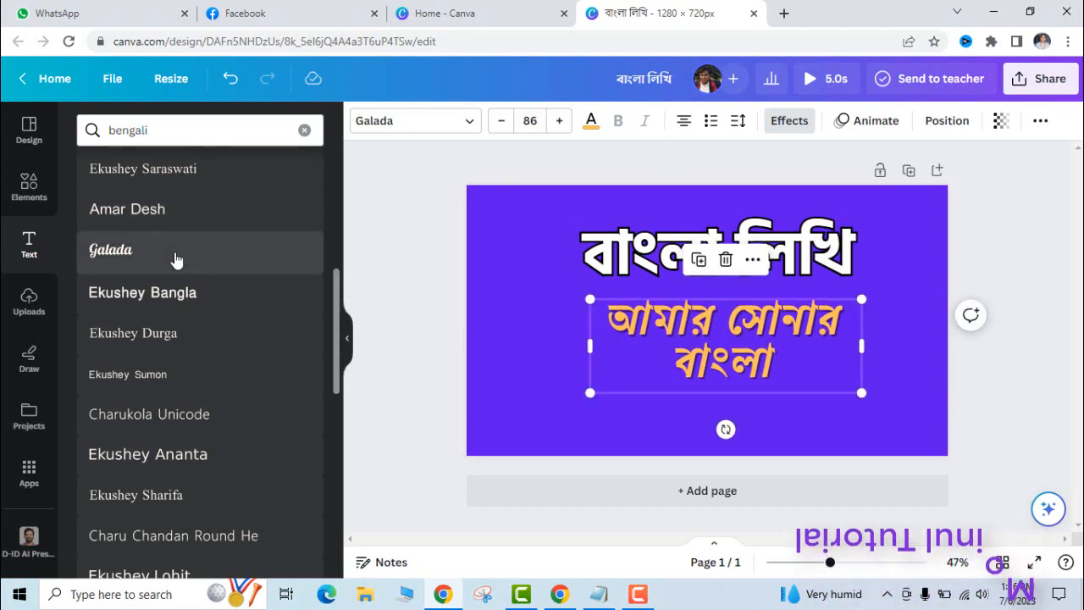
Look through the remaining Bengali fonts in the search results and review the heading and the line below it
{"action": "scroll", "coordinate": [182, 259], "scroll_direction": "down", "scroll_amount": 5}
{"action": "scroll", "coordinate": [187, 259], "scroll_direction": "down", "scroll_amount": 3}
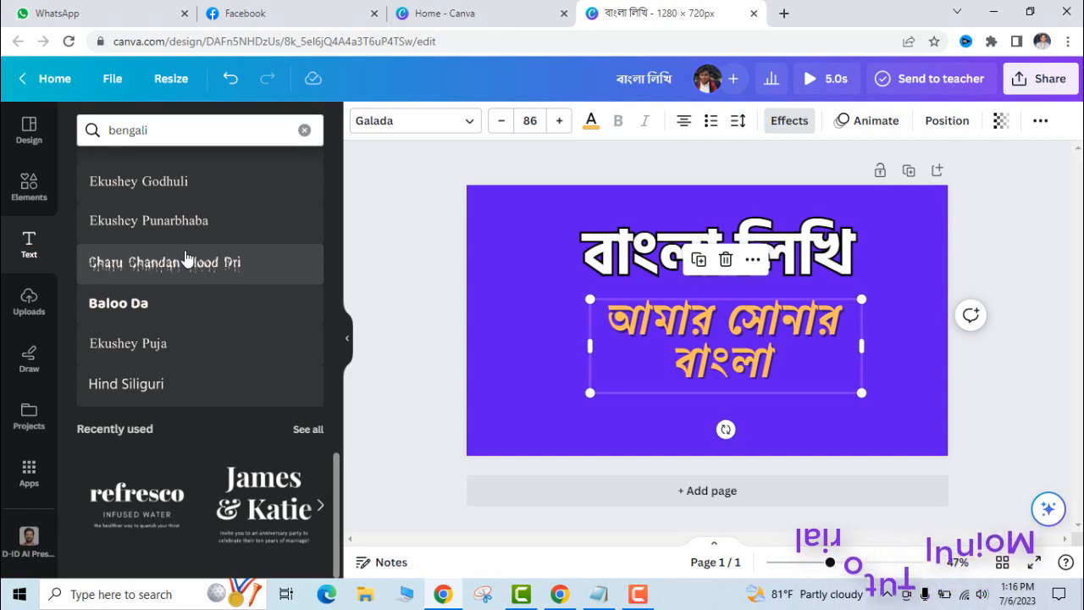
{"action": "left_click", "coordinate": [525, 302]}
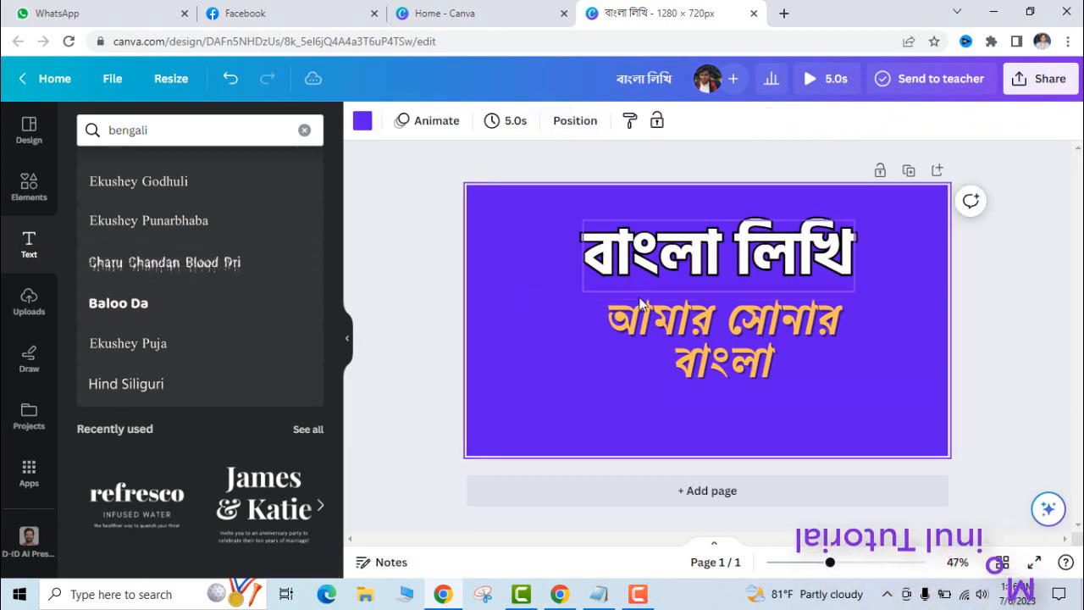
{"action": "left_click", "coordinate": [655, 316]}
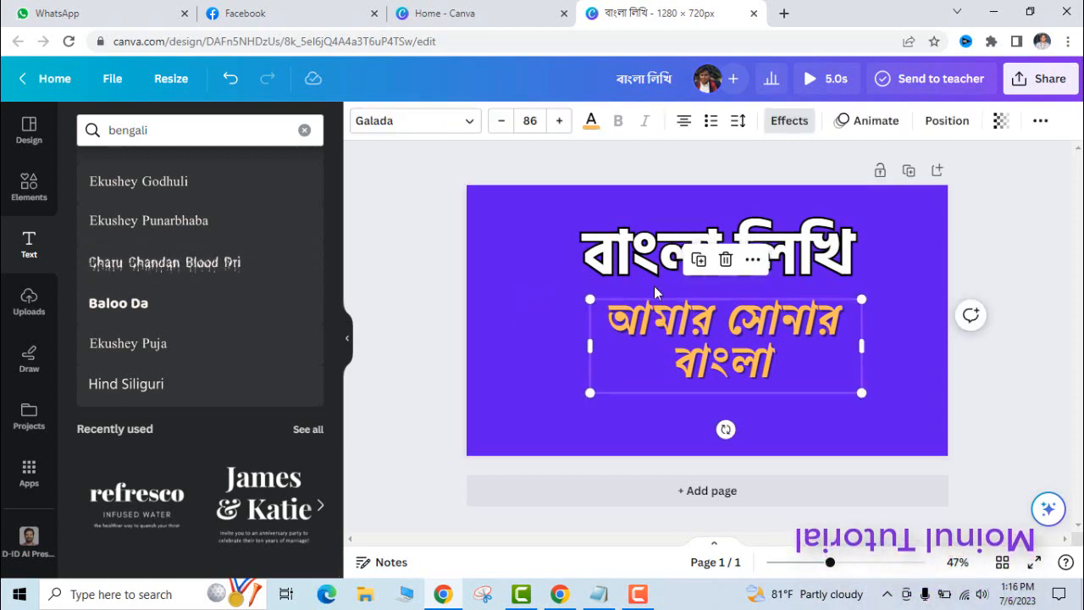
{"action": "left_click", "coordinate": [666, 257]}
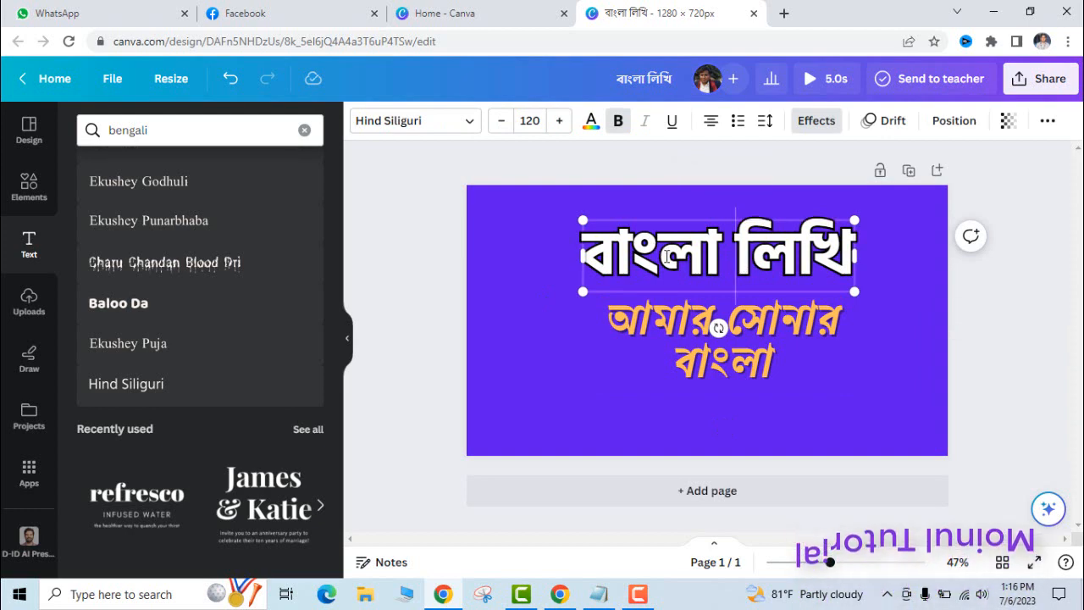
{"action": "left_click_drag", "start_coordinate": [588, 244], "coordinate": [853, 254]}
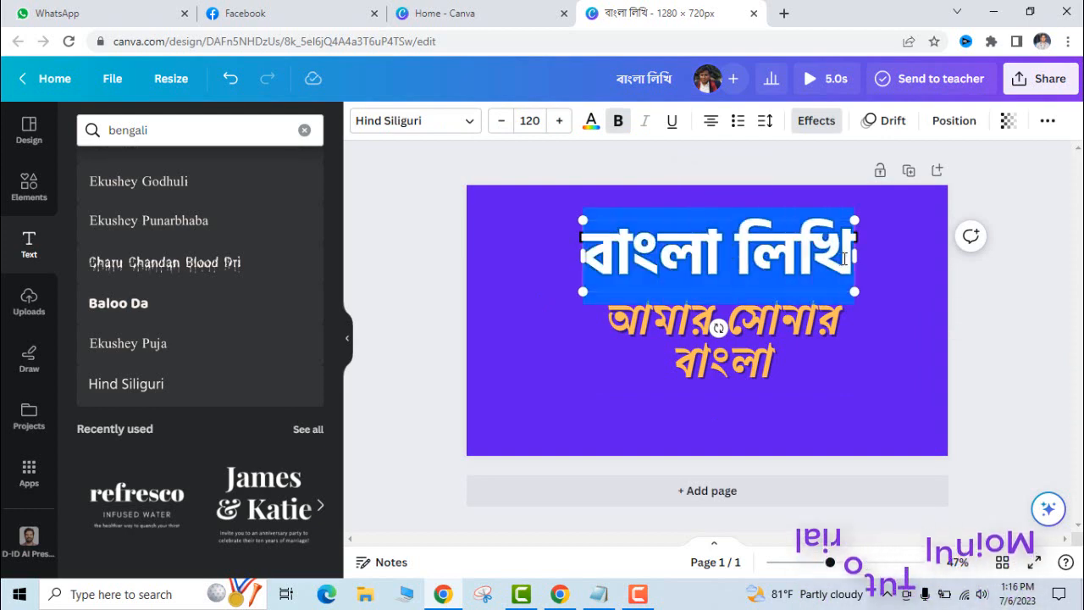
{"action": "left_click", "coordinate": [654, 316]}
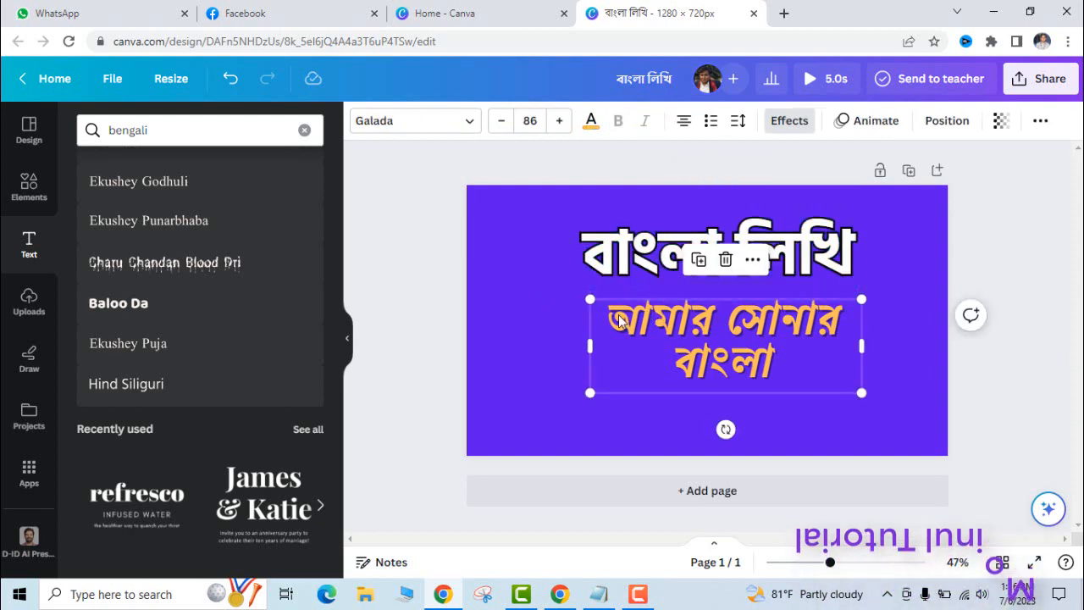
{"action": "left_click", "coordinate": [880, 271]}
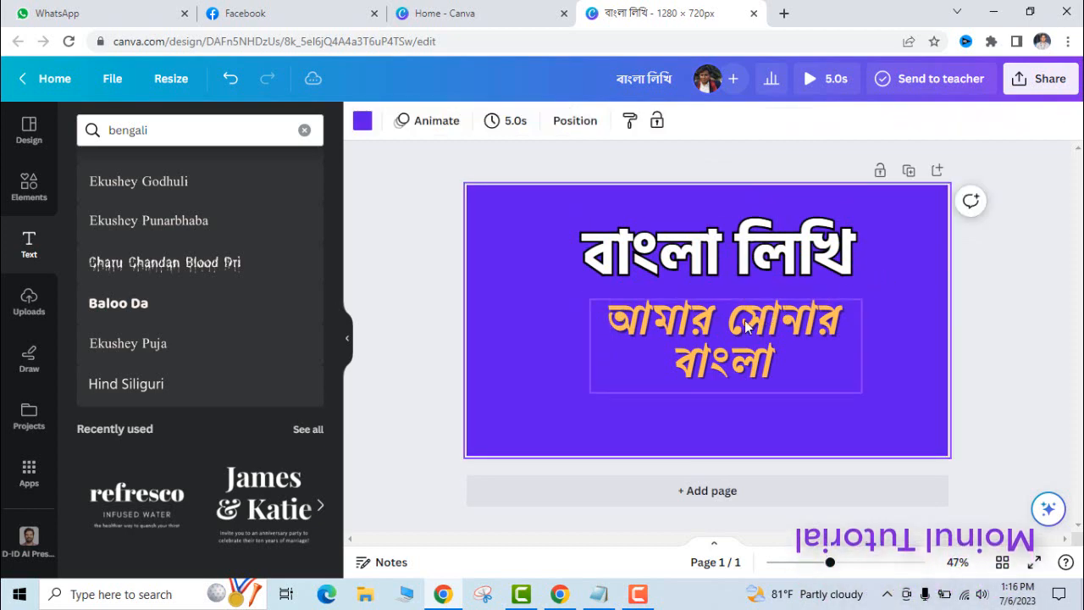
{"action": "left_click", "coordinate": [739, 329]}
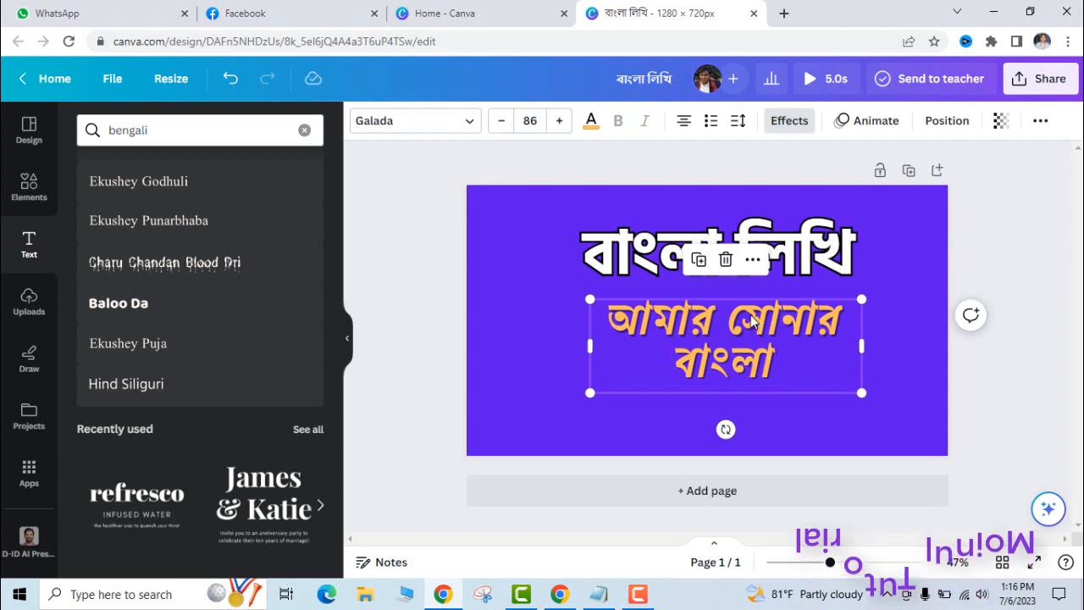
{"action": "left_click", "coordinate": [875, 267]}
Set the transparency of the "বাংলা লিখি" heading to 66
{"action": "left_click", "coordinate": [609, 247]}
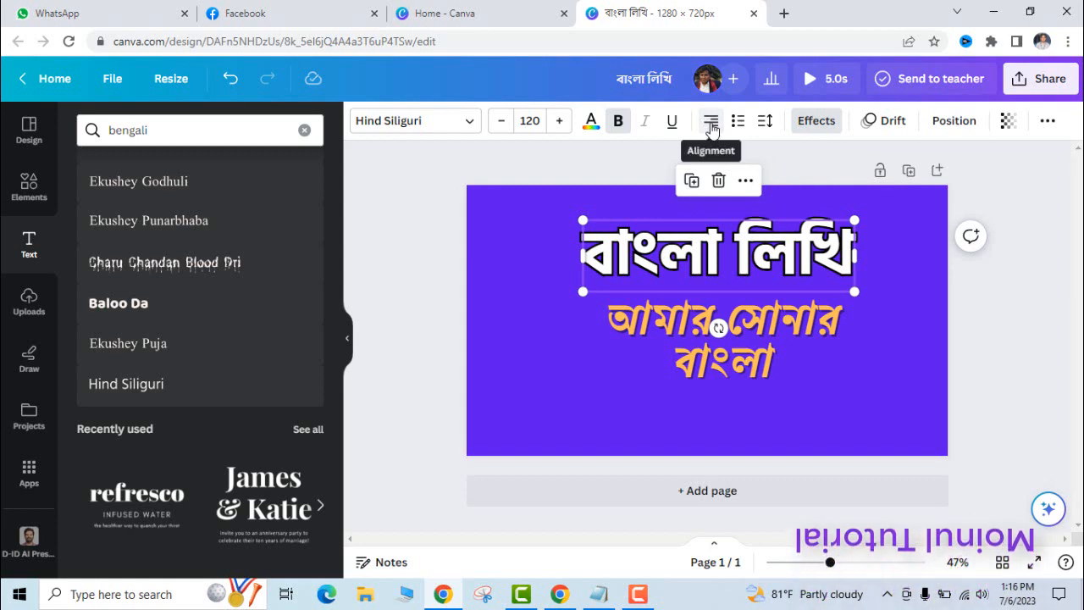
{"action": "left_click", "coordinate": [1009, 125]}
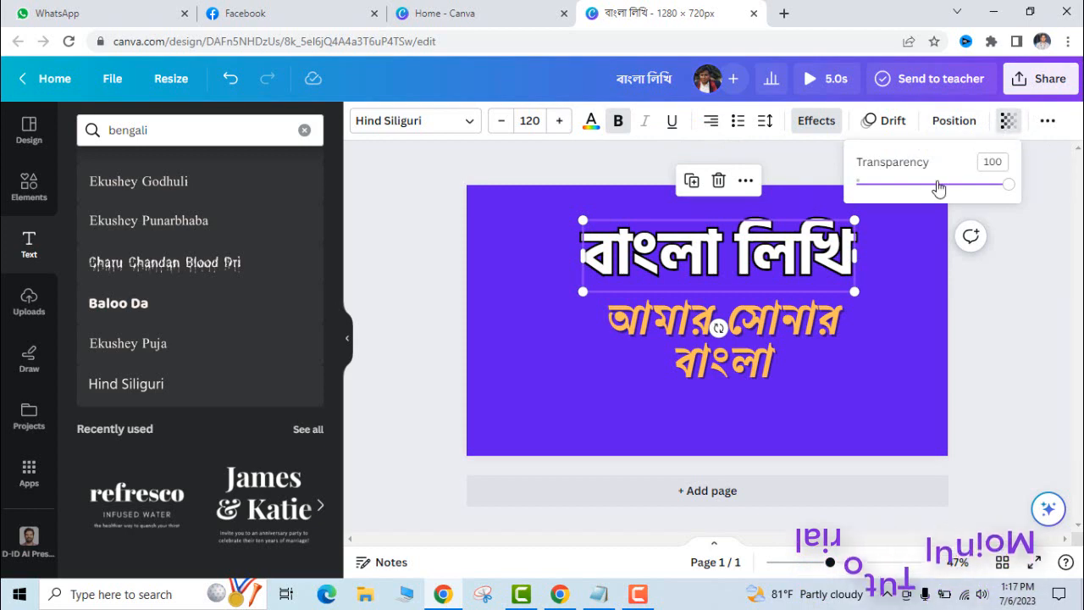
{"action": "left_click_drag", "start_coordinate": [1007, 184], "coordinate": [958, 185]}
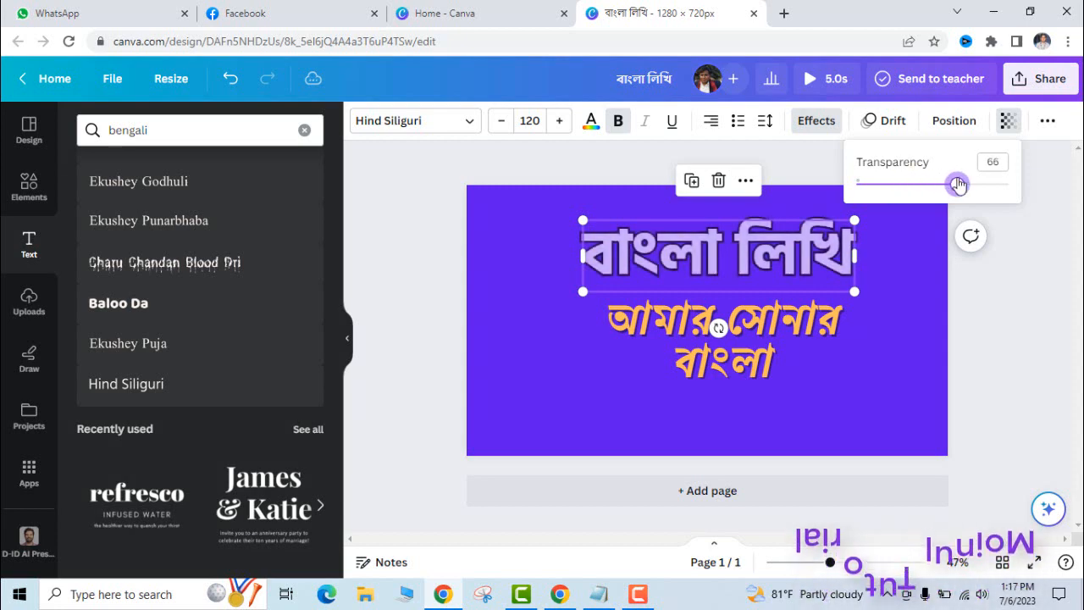
Open the download options for the design, review the available file types, and close them without downloading
{"action": "left_click", "coordinate": [894, 262]}
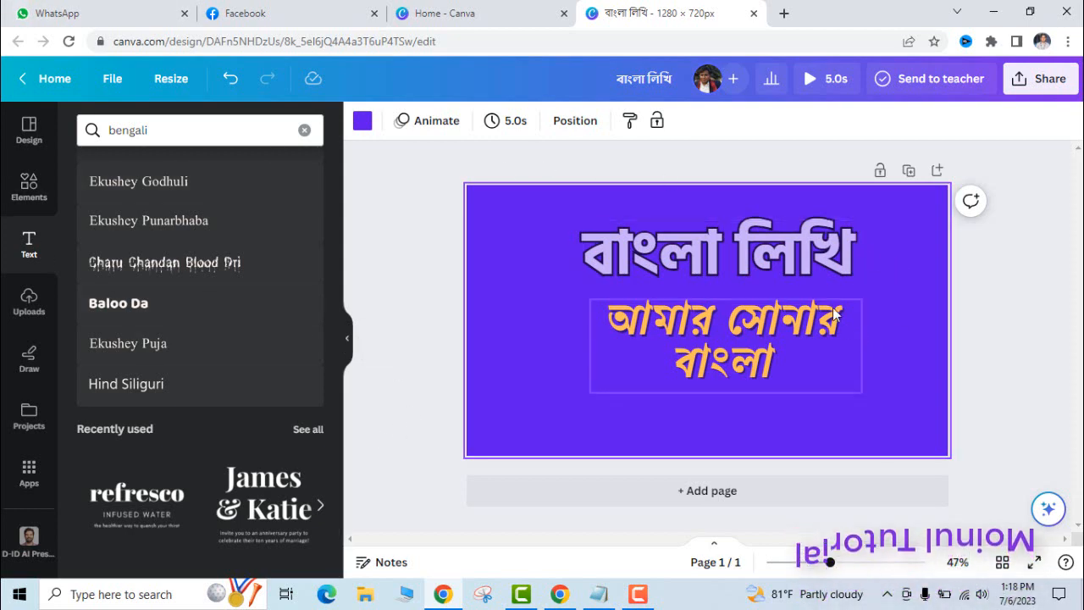
{"action": "left_click", "coordinate": [1036, 81]}
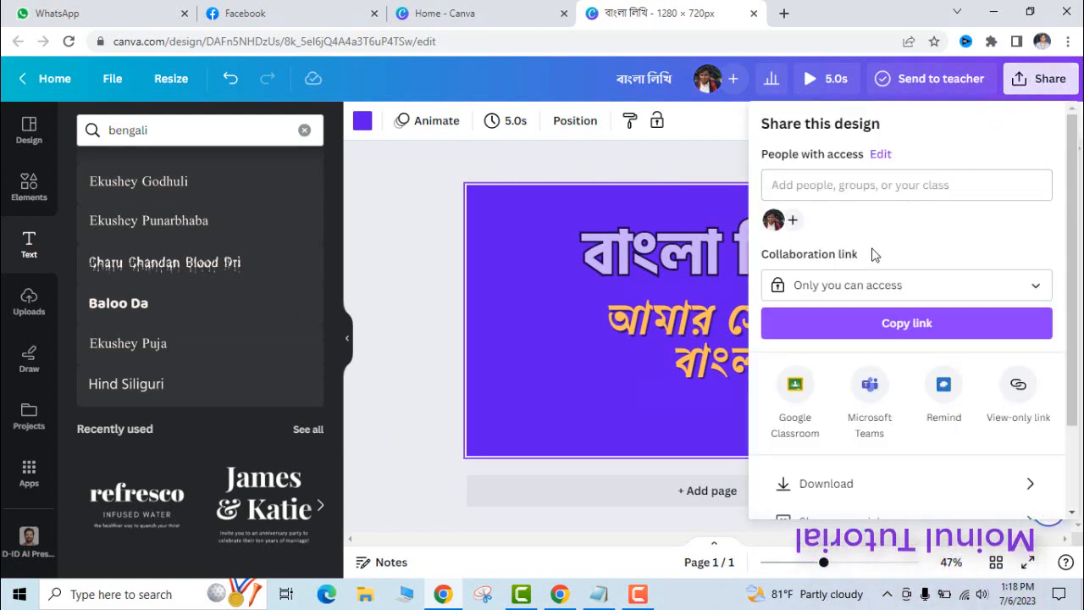
{"action": "scroll", "coordinate": [932, 388], "scroll_direction": "down", "scroll_amount": 2}
{"action": "left_click", "coordinate": [866, 387]}
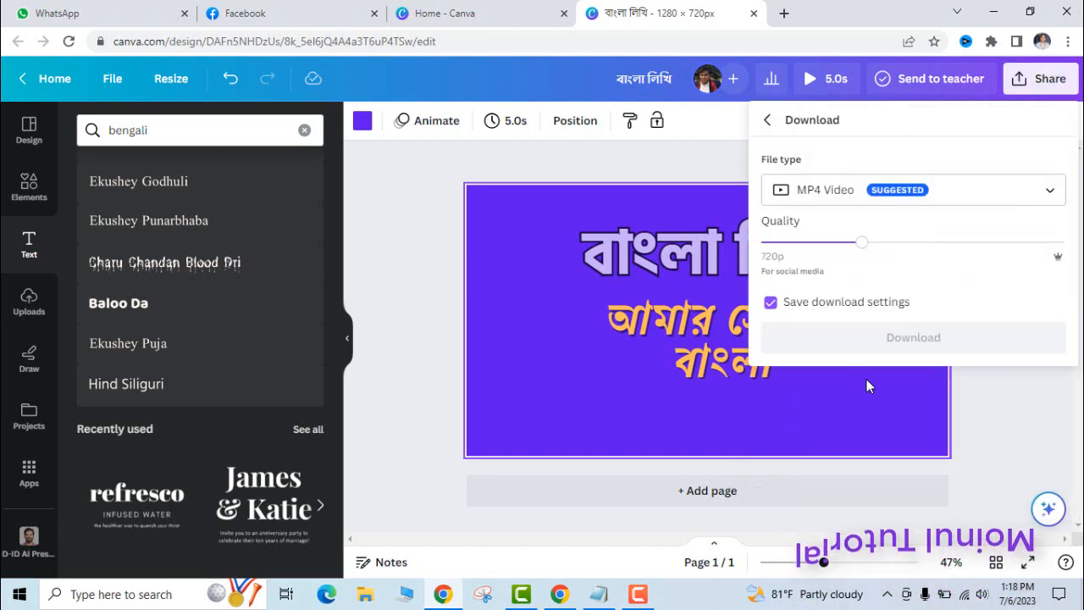
{"action": "left_click", "coordinate": [855, 196]}
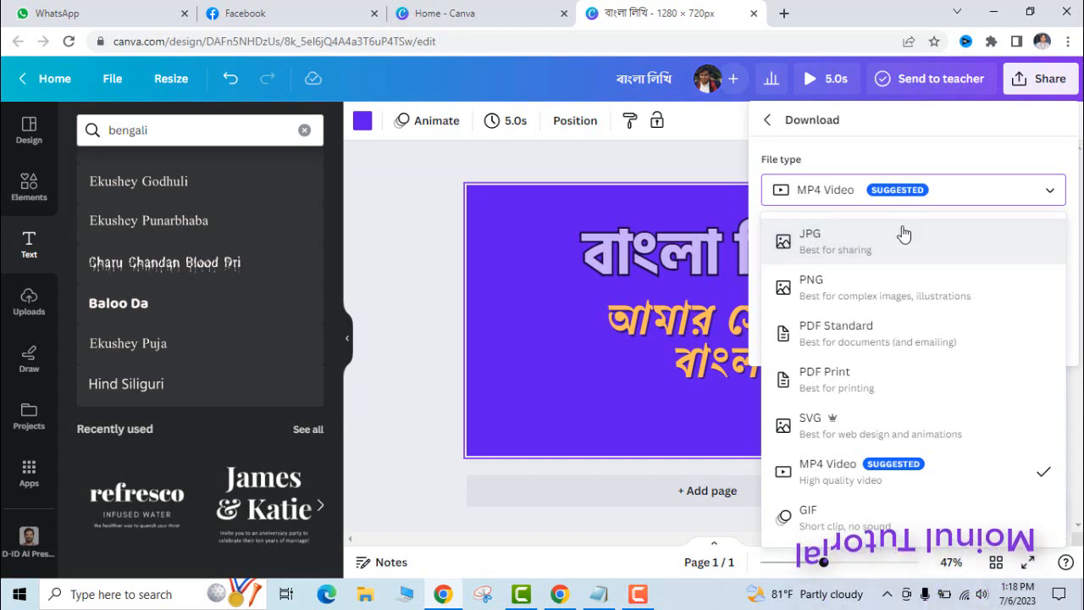
{"action": "left_click", "coordinate": [441, 195]}
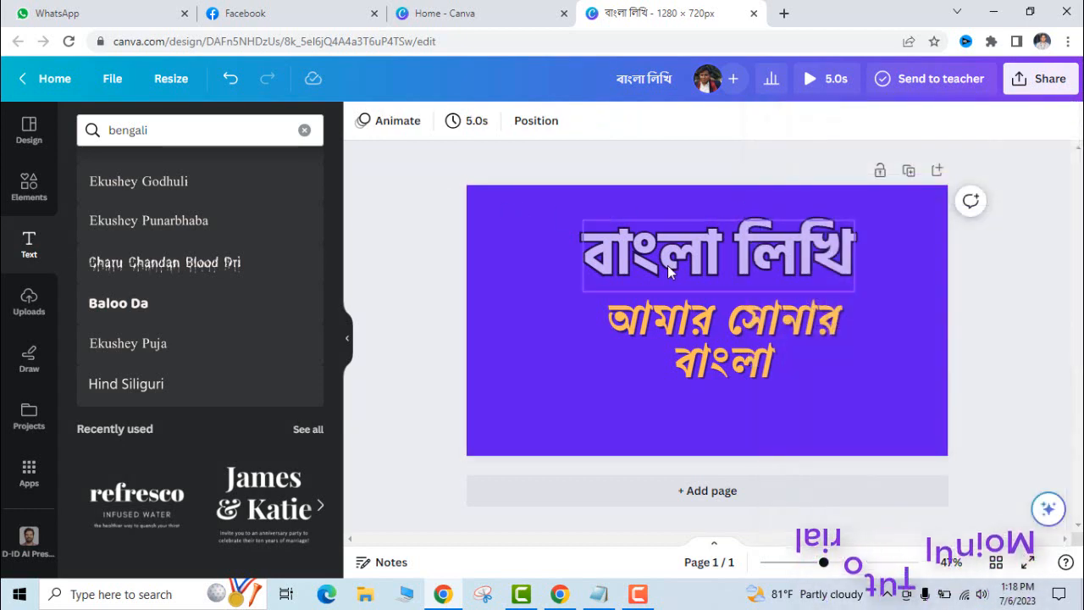
Raise the transparency slider of the "বাংলা লিখি" heading to its maximum so the text is fully opaque, and deselect it
{"action": "left_click", "coordinate": [712, 248]}
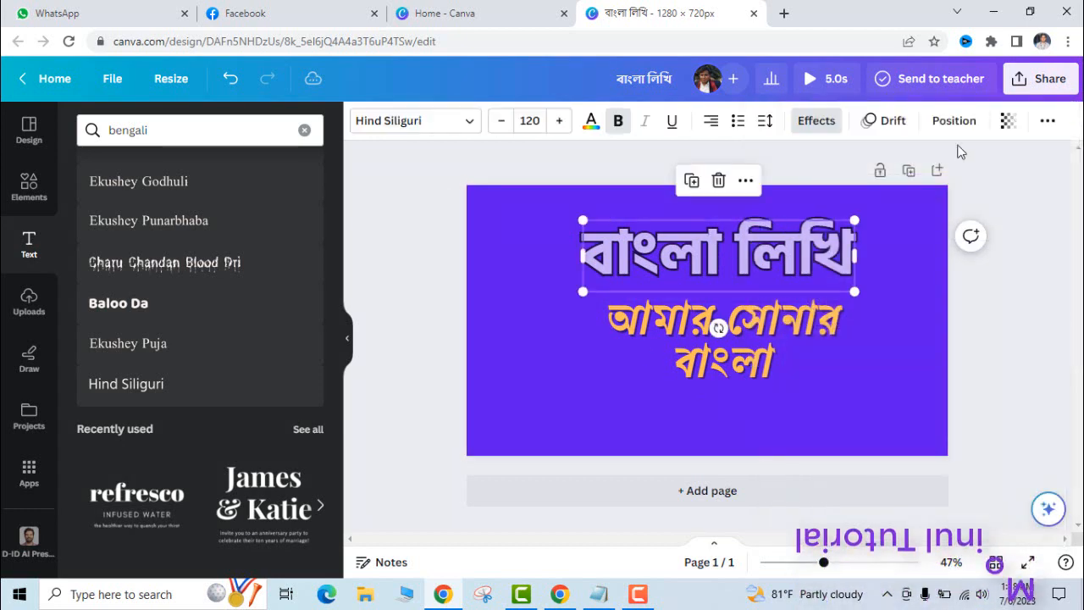
{"action": "left_click", "coordinate": [1005, 121]}
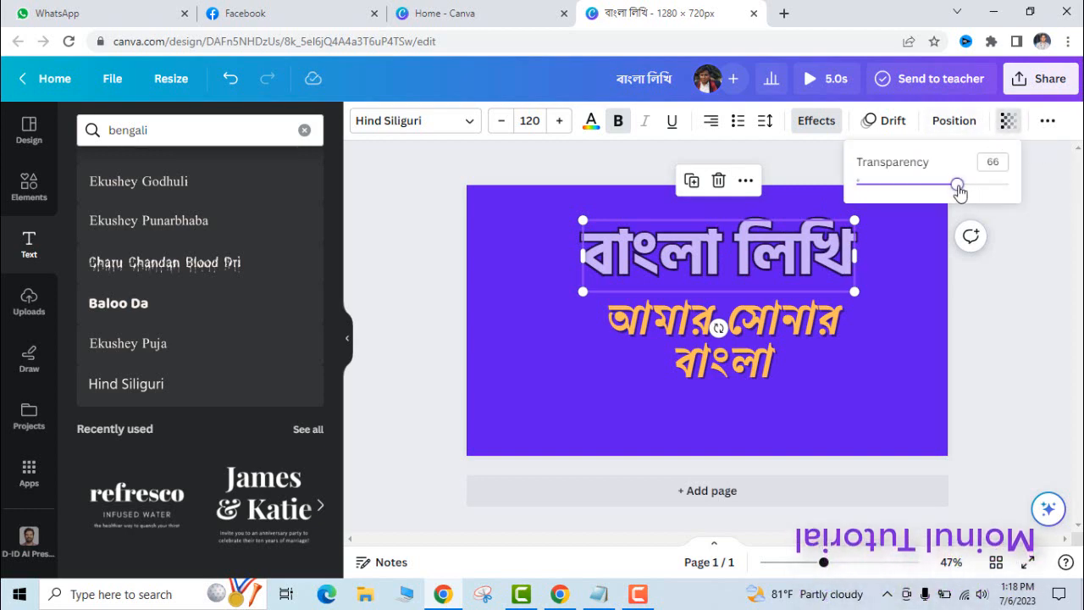
{"action": "left_click_drag", "start_coordinate": [957, 187], "coordinate": [1014, 188]}
{"action": "left_click", "coordinate": [1027, 191]}
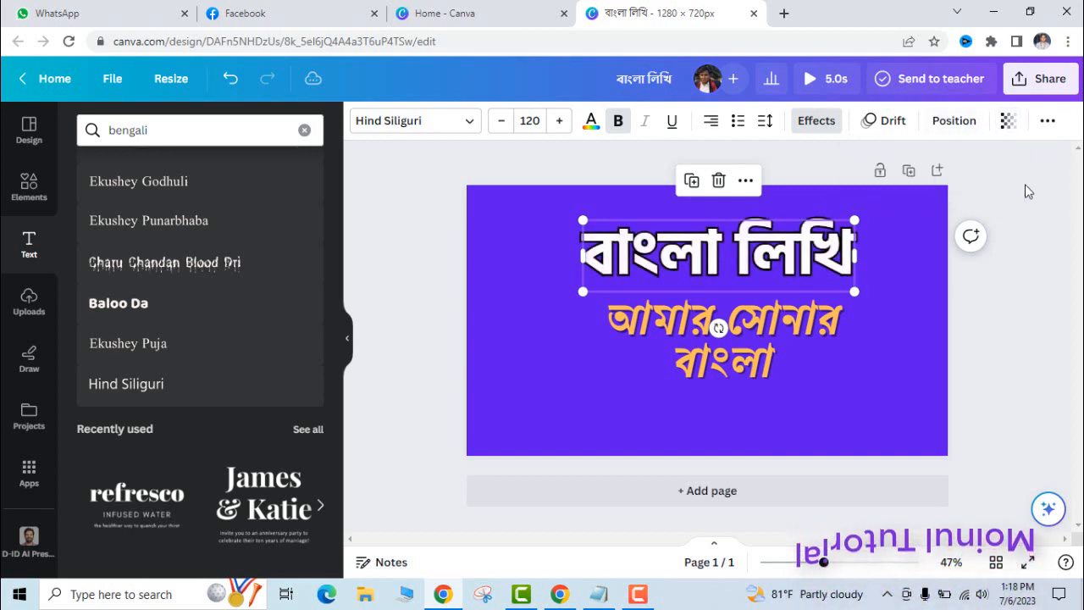
{"action": "left_click", "coordinate": [912, 242]}
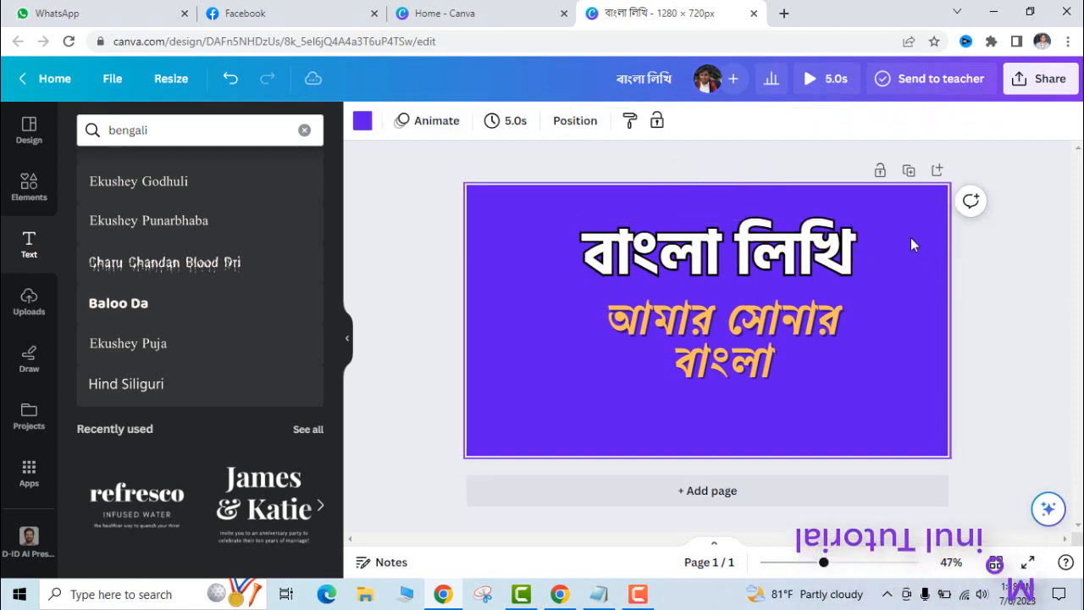